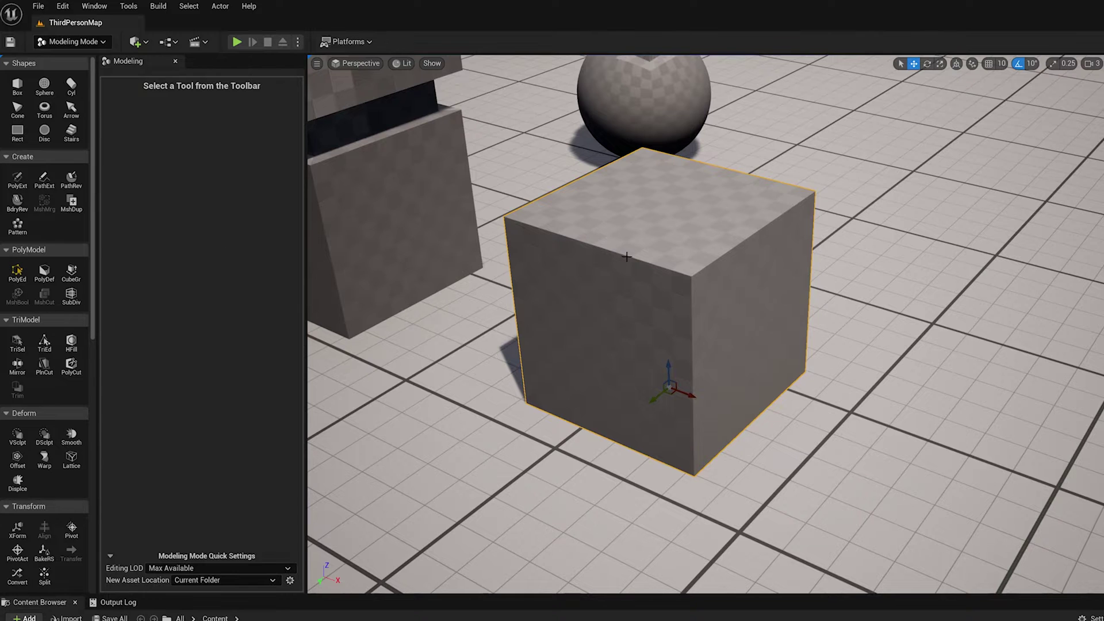
Start a bevel on one upper edge of the cube in PolyGroup Edit, trying bevel distances of about 8.12 and 4.73.
right_click_drag(627, 256, 658, 264)
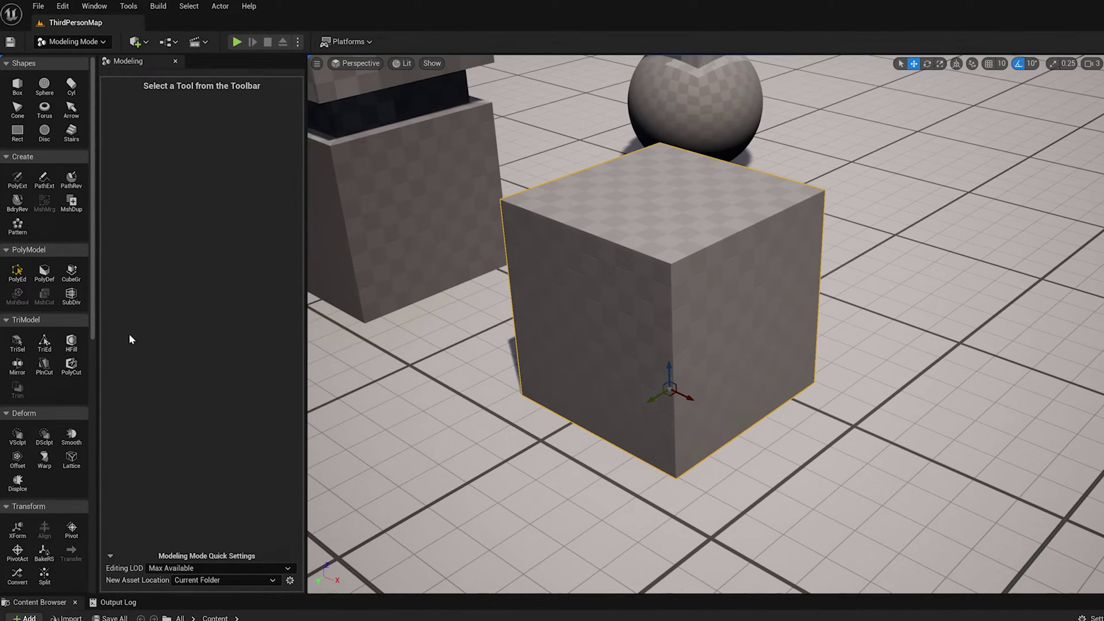
left_click(18, 271)
right_click_drag(582, 253, 585, 255)
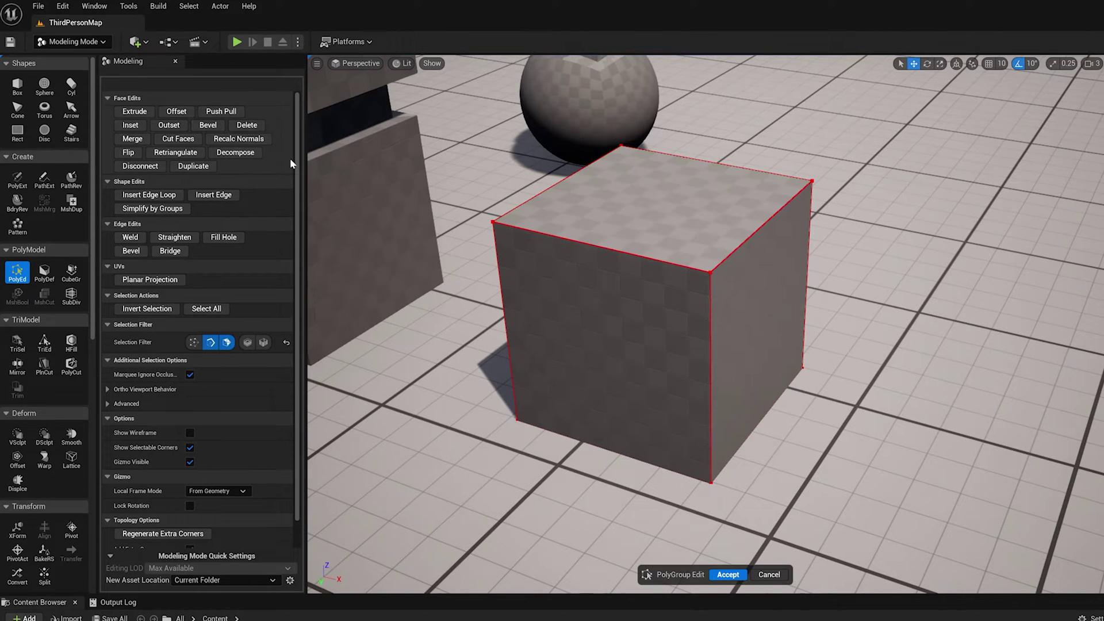
left_click(751, 236)
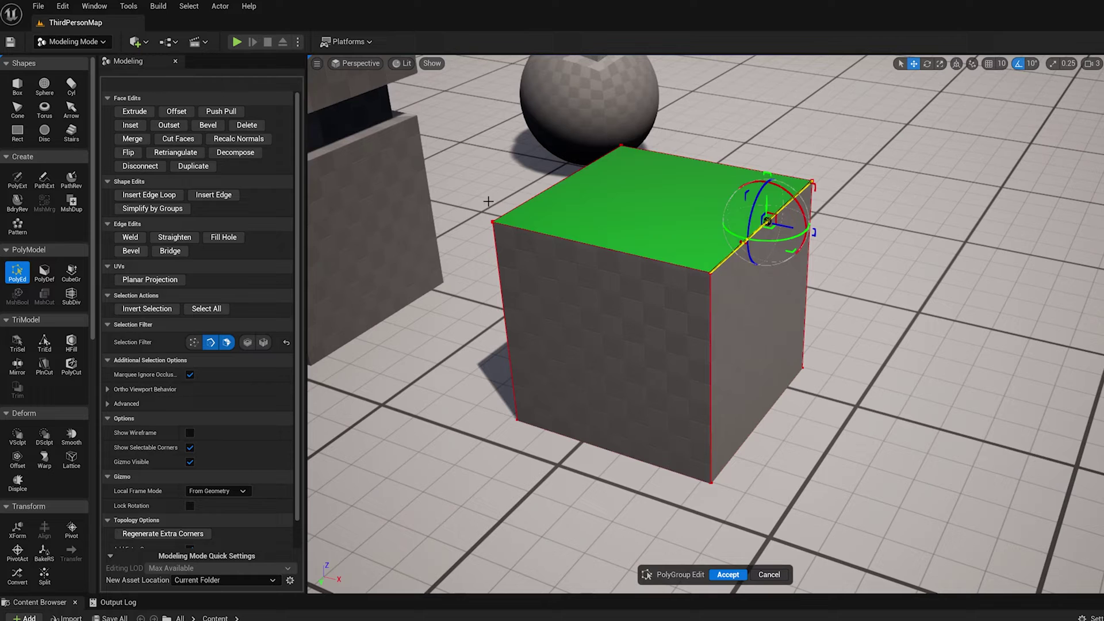
left_click(207, 125)
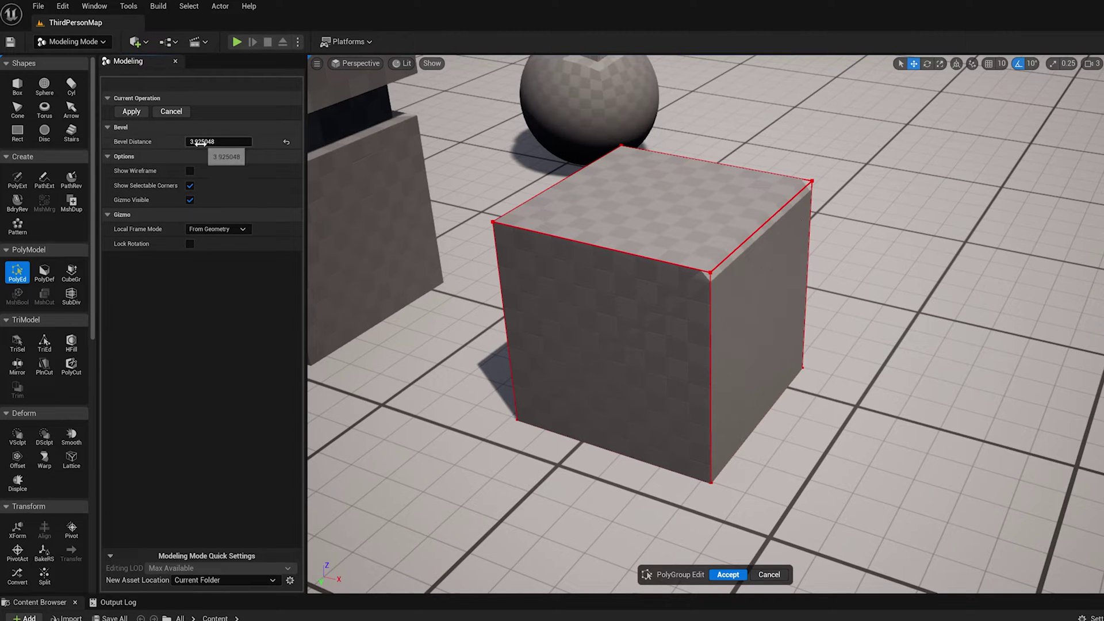
mouse_move(555, 237)
left_mouse_down("alt")
mouse_move(592, 237)
mouse_move(547, 237)
left_mouse_up("alt")
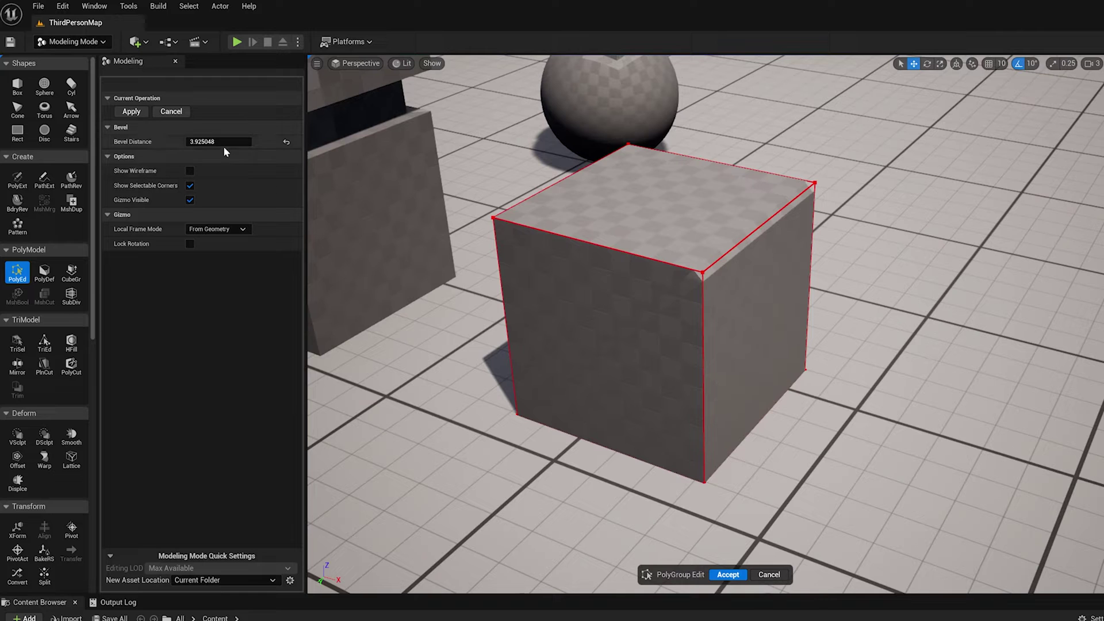
left_click_drag(219, 142, 246, 141)
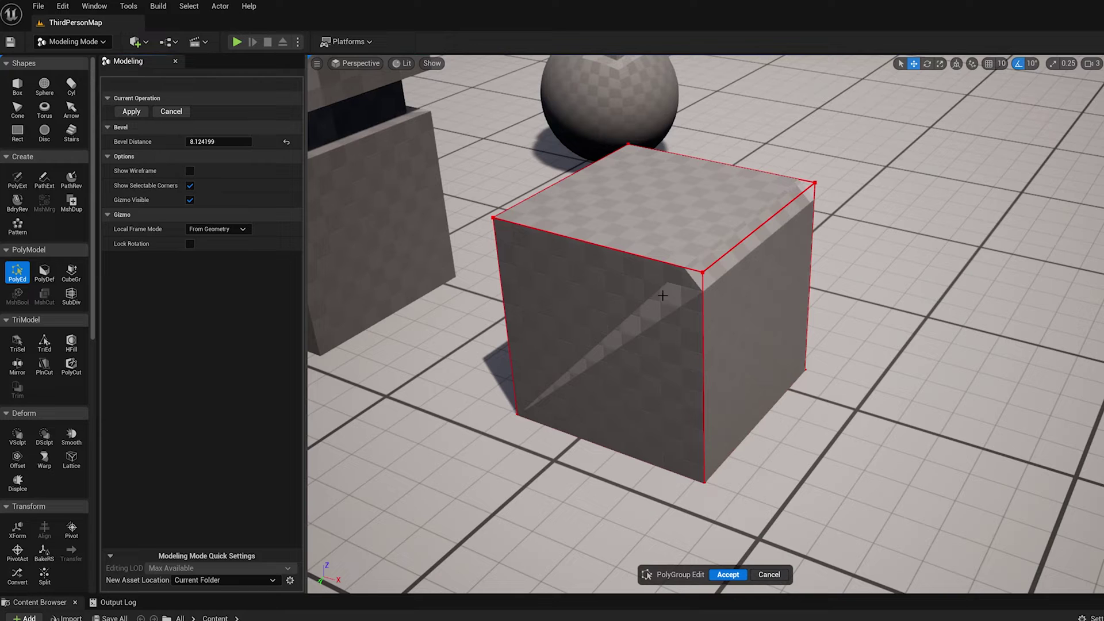
left_click_drag(216, 141, 195, 141)
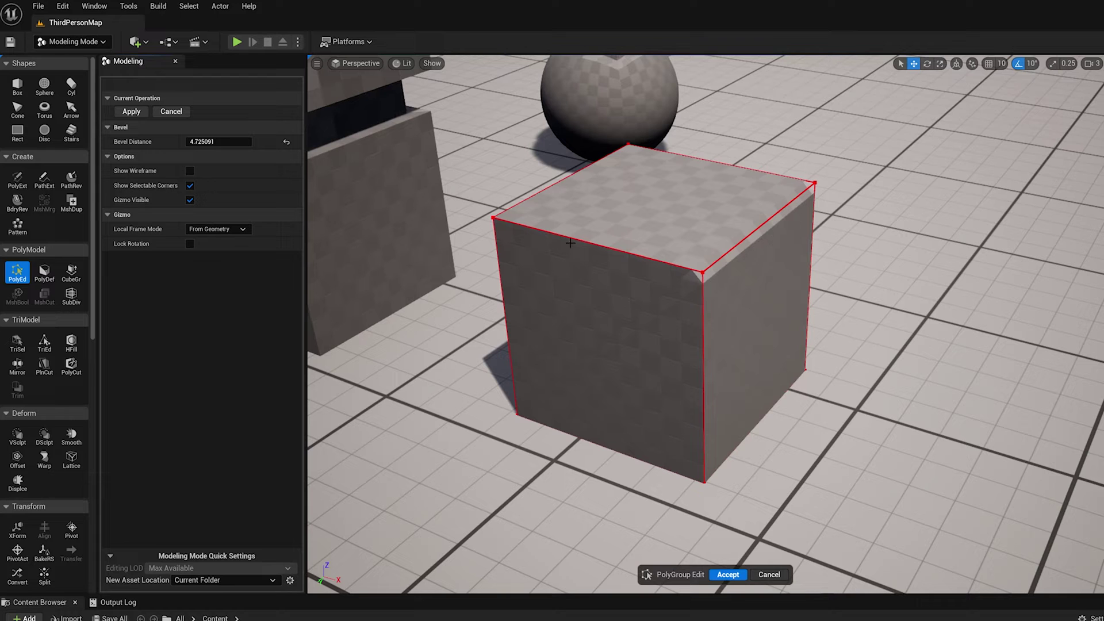
Increase the edge's bevel distance to about 9.28 and apply the bevel to the cube.
left_click_drag(702, 245, 646, 307, "alt")
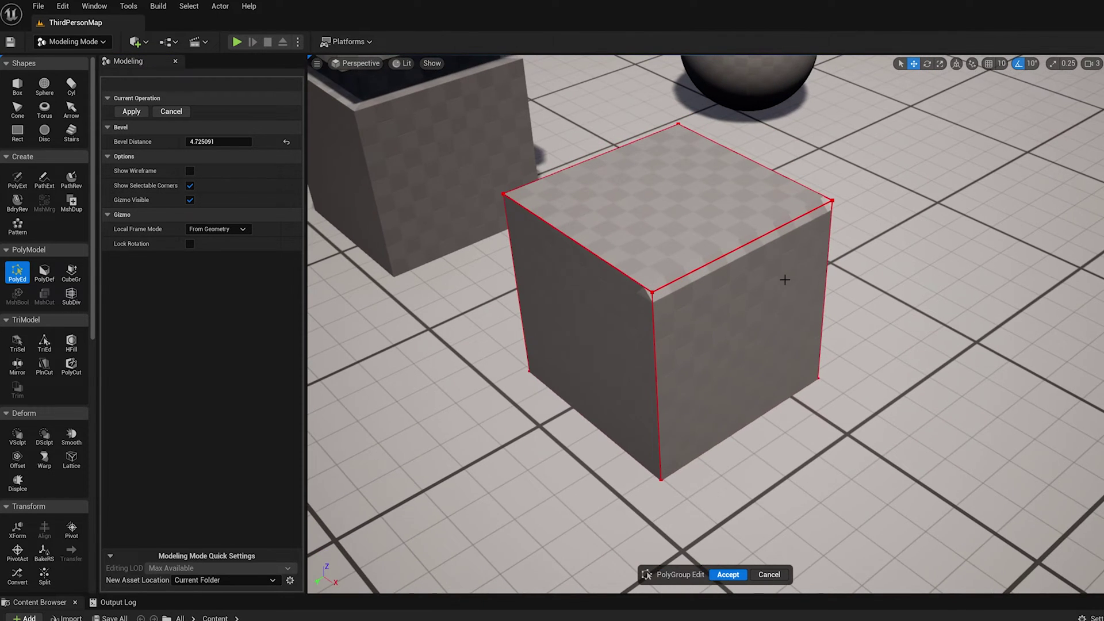
left_click_drag(785, 279, 697, 259, "alt")
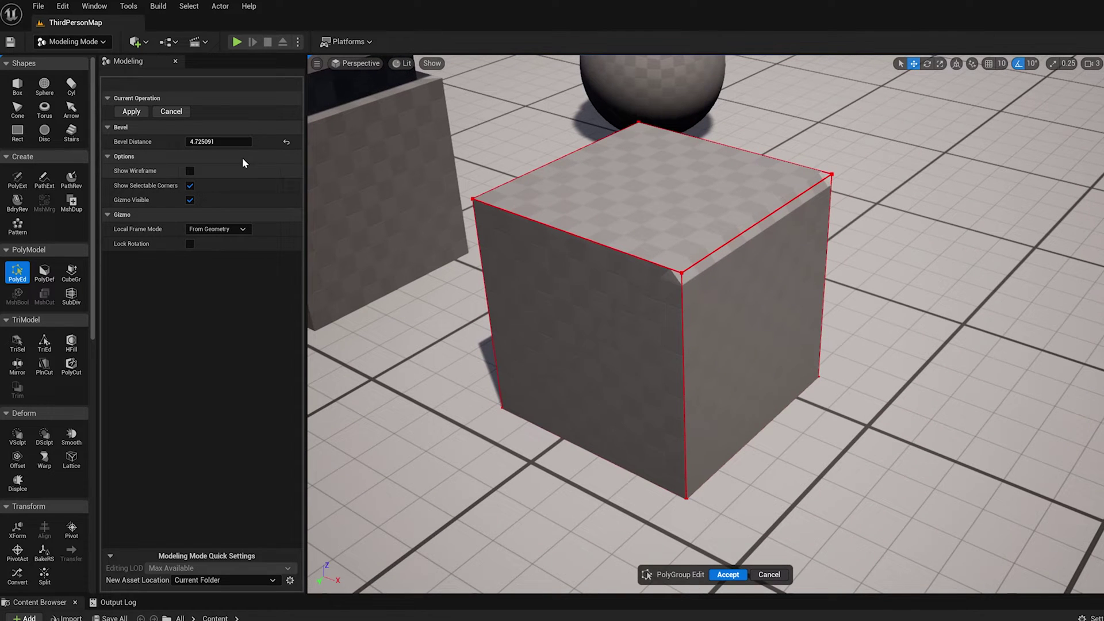
left_click_drag(224, 141, 242, 141)
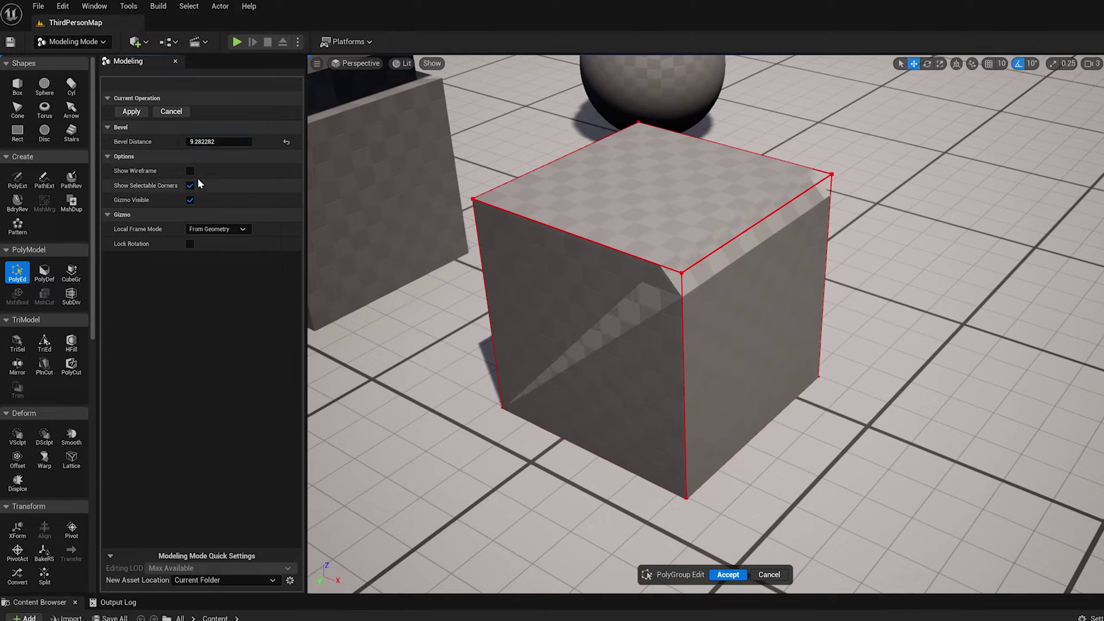
left_click(132, 111)
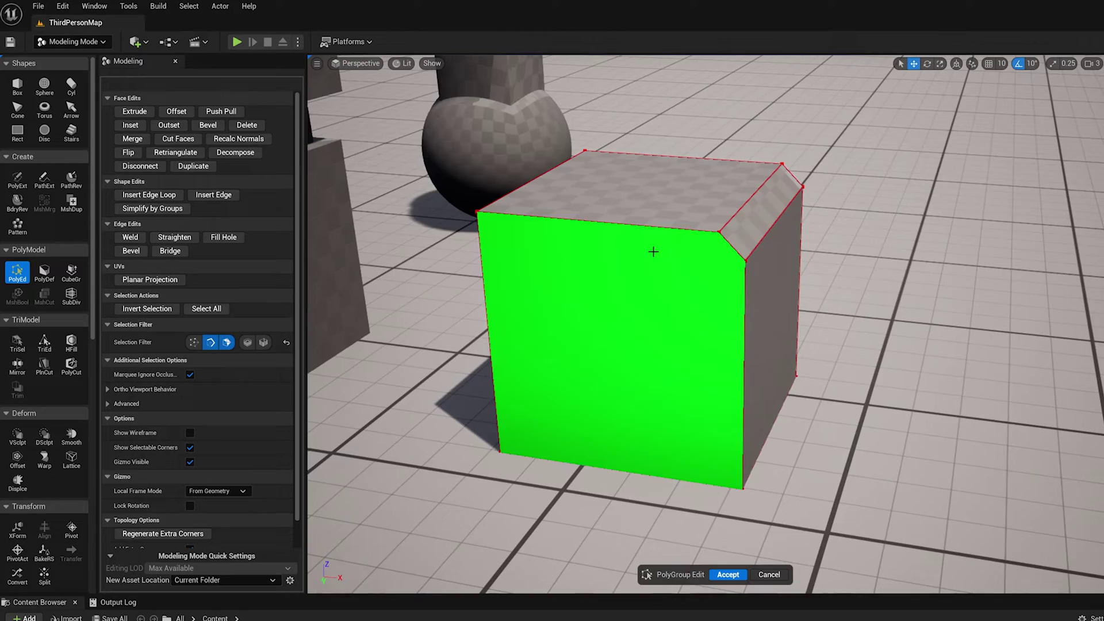
Examine the bevelled cube by selecting its side, top and bevel faces and checking the shading around the new corners.
left_click(654, 249)
left_click_drag(827, 297, 863, 270, "alt")
left_click(816, 264)
left_click_drag(575, 315, 591, 315, "alt")
left_click(591, 314)
left_click(748, 210)
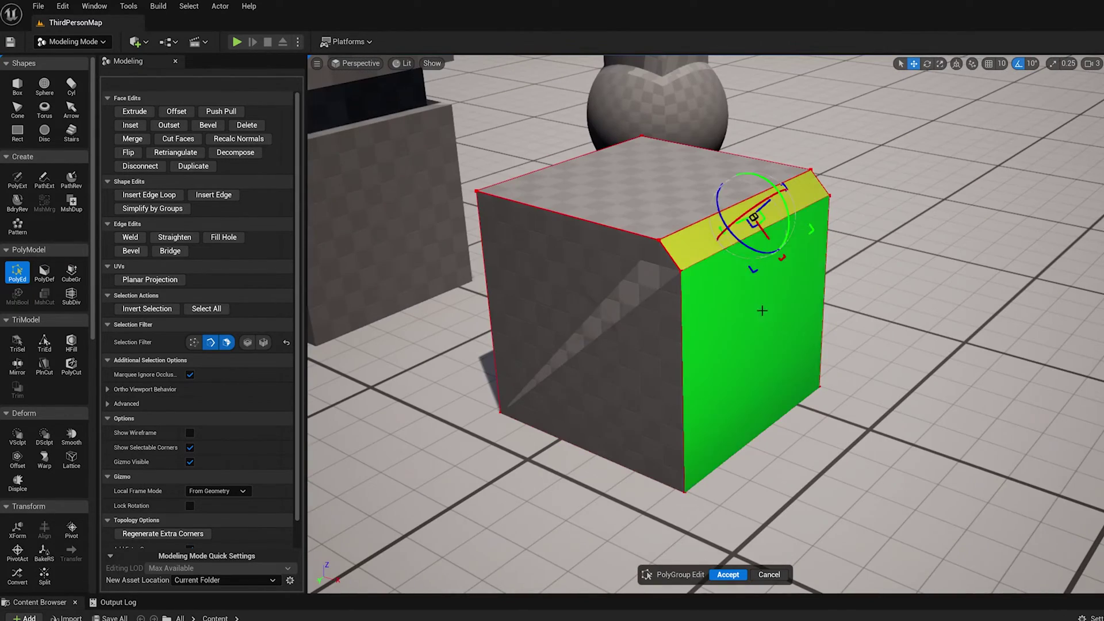
left_click(748, 322)
left_click(690, 242)
left_click(601, 287)
left_click_drag(756, 322, 828, 291, "alt")
Undo the face selections and the applied edge bevel on the cube.
key("ctrl+z")
key("ctrl+z")
key("ctrl+z")
key("ctrl+z")
key("ctrl+z")
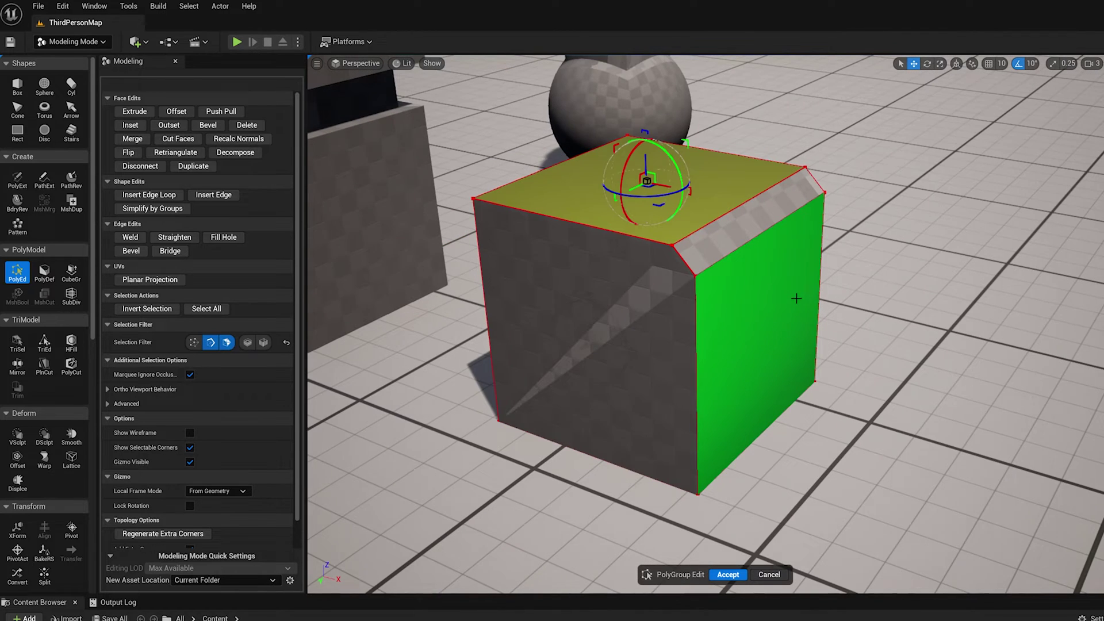
key("ctrl+z")
key("ctrl+z")
key("ctrl+z")
key("ctrl+z")
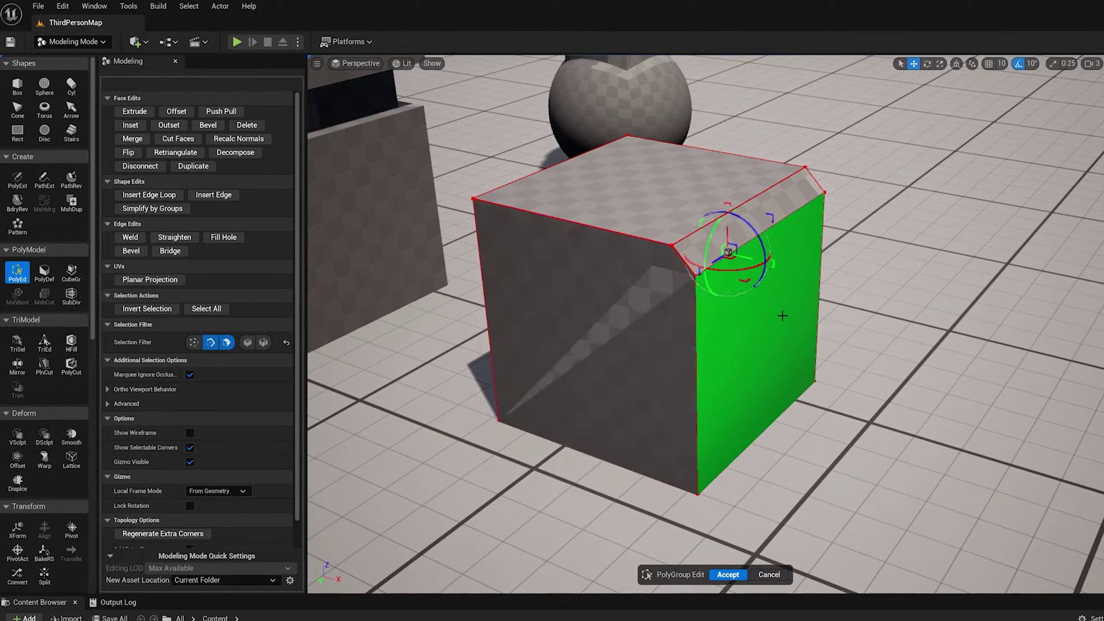
mouse_move(783, 315)
left_mouse_down("alt")
mouse_move(800, 316)
mouse_move(792, 322)
left_mouse_up("alt")
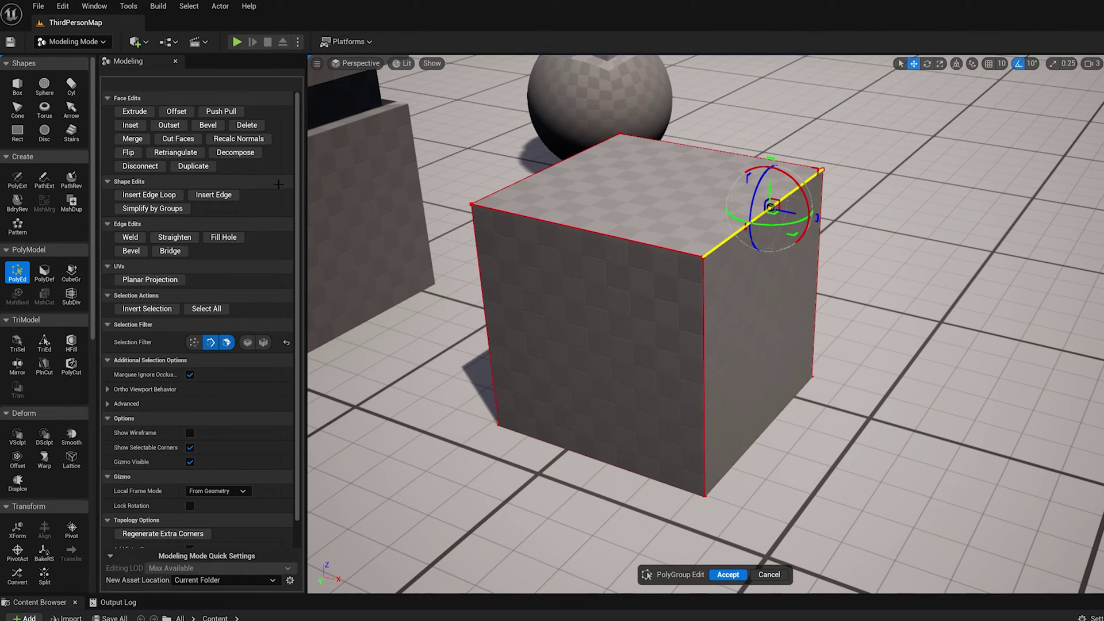
Preview the bevel on the cube's same upper edge, then cancel it and leave PolyGroup Edit.
left_click(210, 128)
left_click_drag(668, 247, 661, 251, "alt")
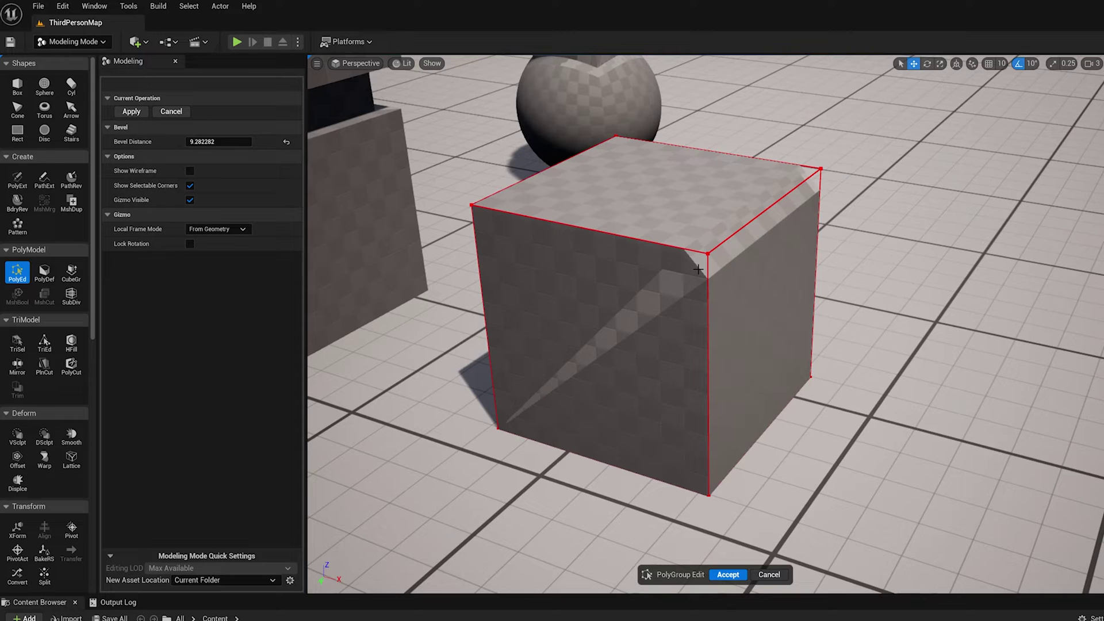
left_click_drag(483, 205, 476, 208, "alt")
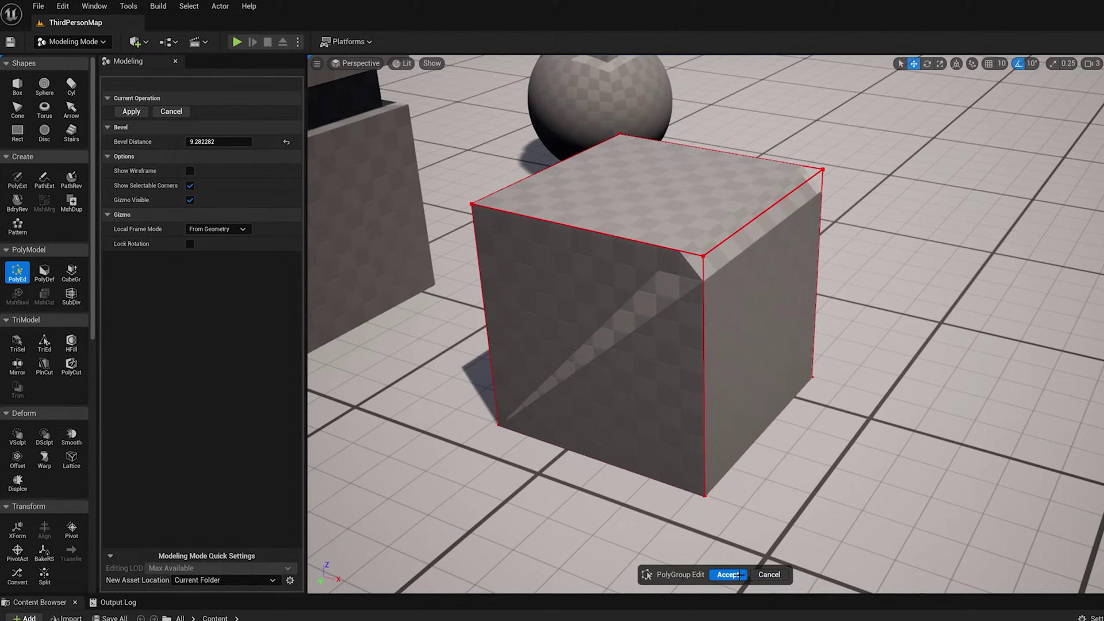
left_click_drag(727, 311, 643, 247, "alt")
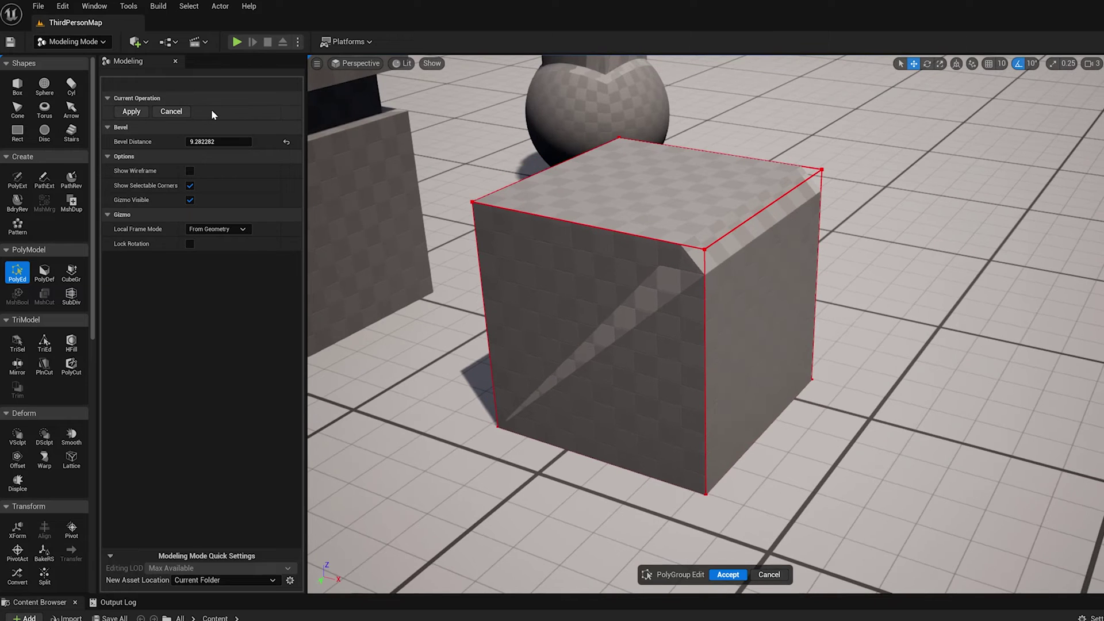
left_click(171, 111)
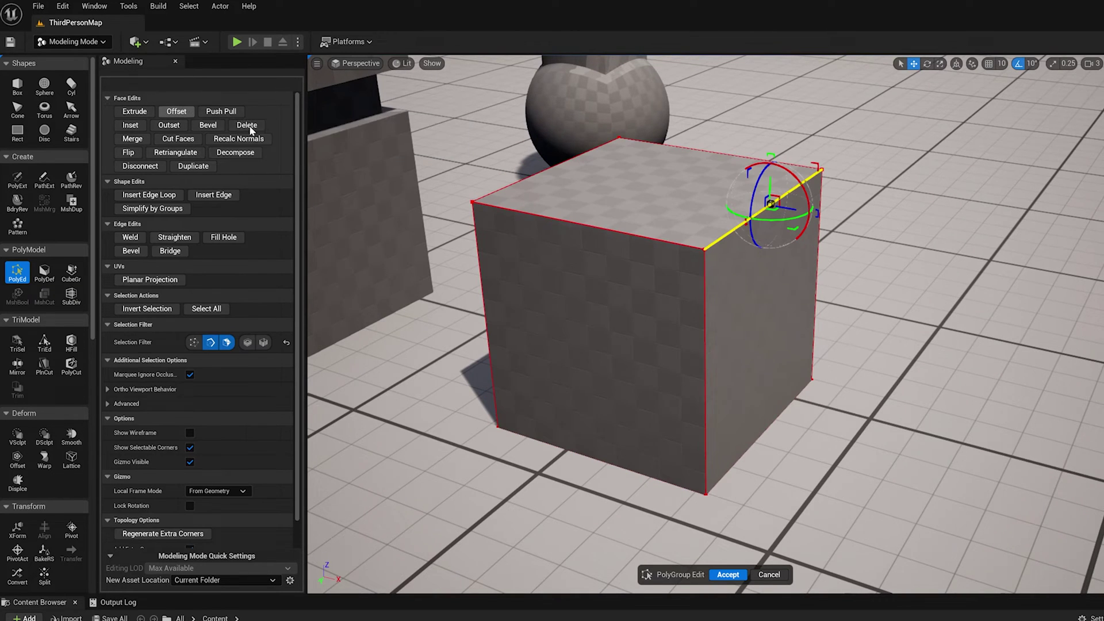
left_click_drag(625, 251, 640, 244, "alt")
key("Escape")
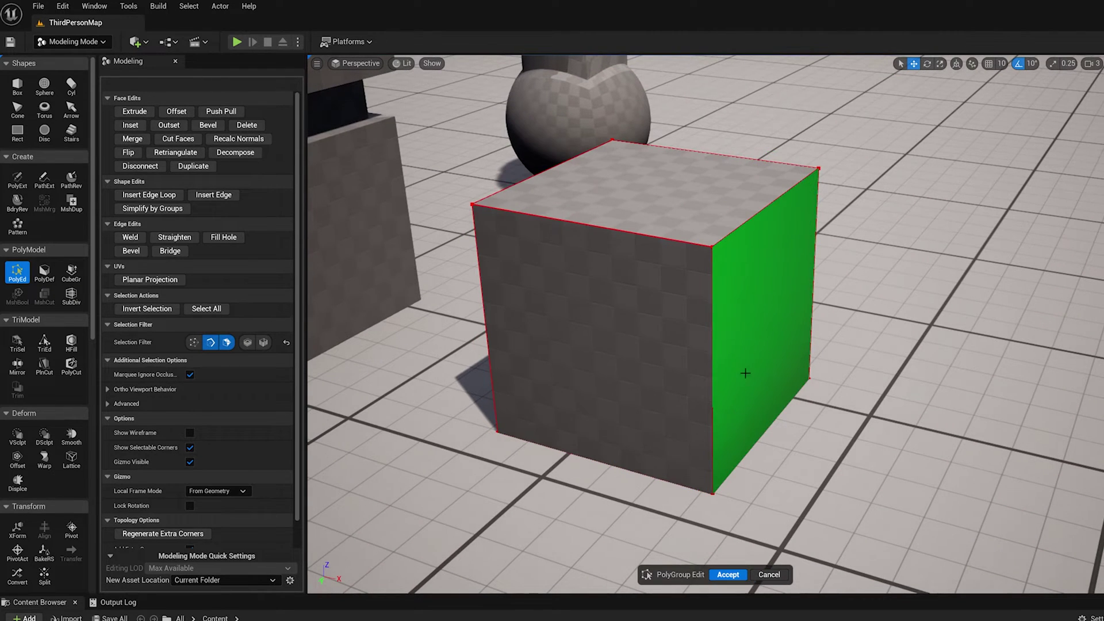
key("Escape")
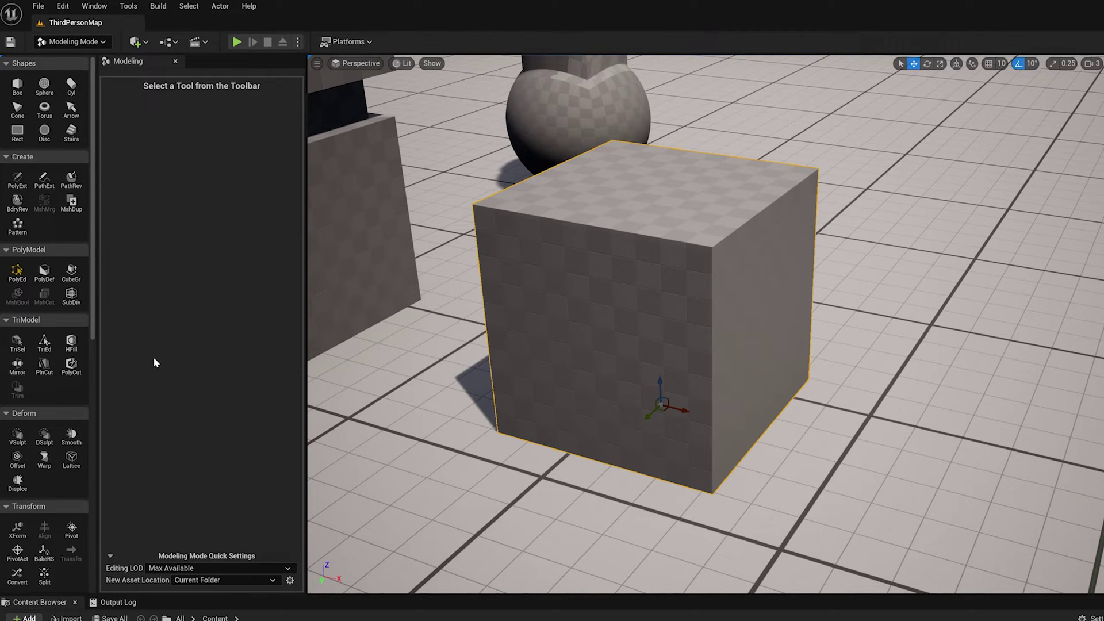
Reopen the cube in PolyGroup Edit, try a bevel on the single upper edge, and undo it.
left_click(18, 274)
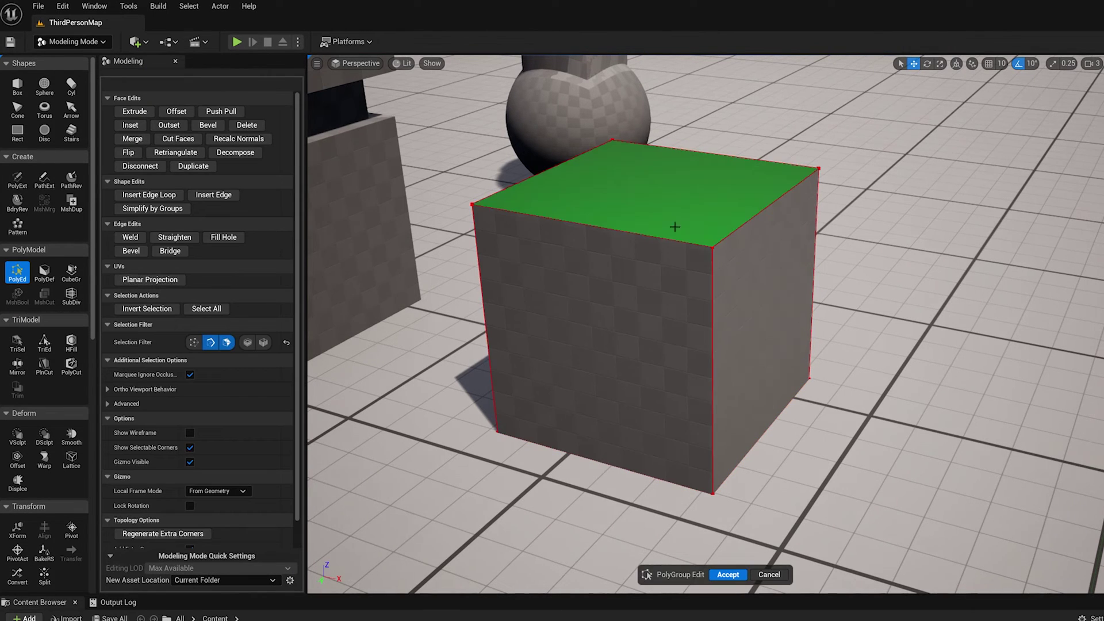
left_click(748, 221)
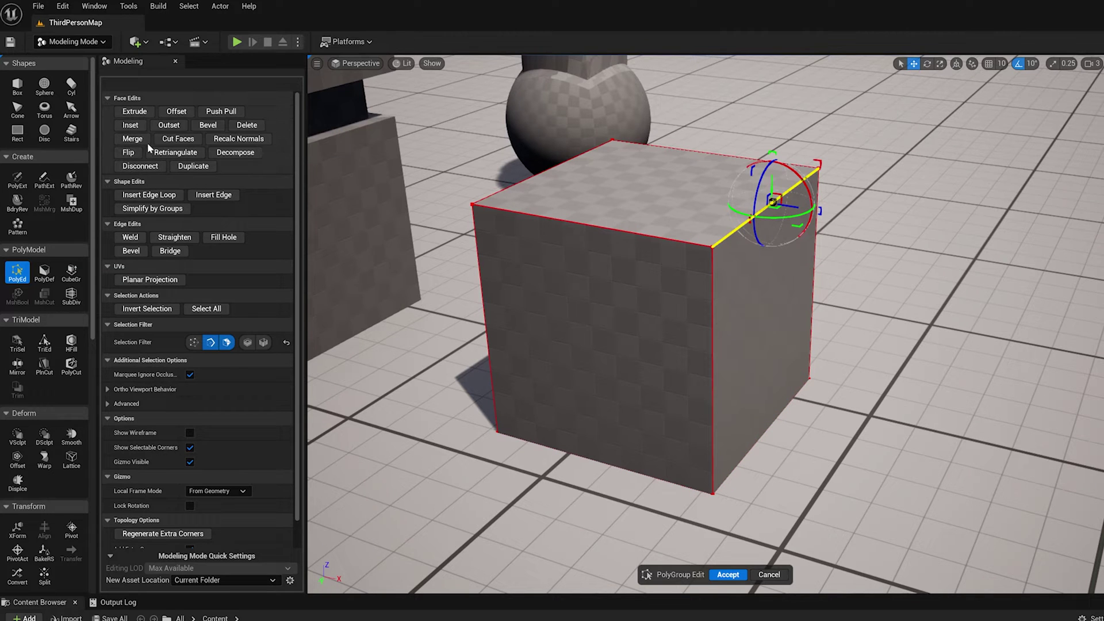
left_click(208, 125)
left_click_drag(589, 282, 616, 239, "alt")
key("Return")
key("ctrl+z")
Add the adjacent upper edge and the vertical corner edge, preview their bevel at about 9.65, and cancel it.
left_click(600, 235, "shift")
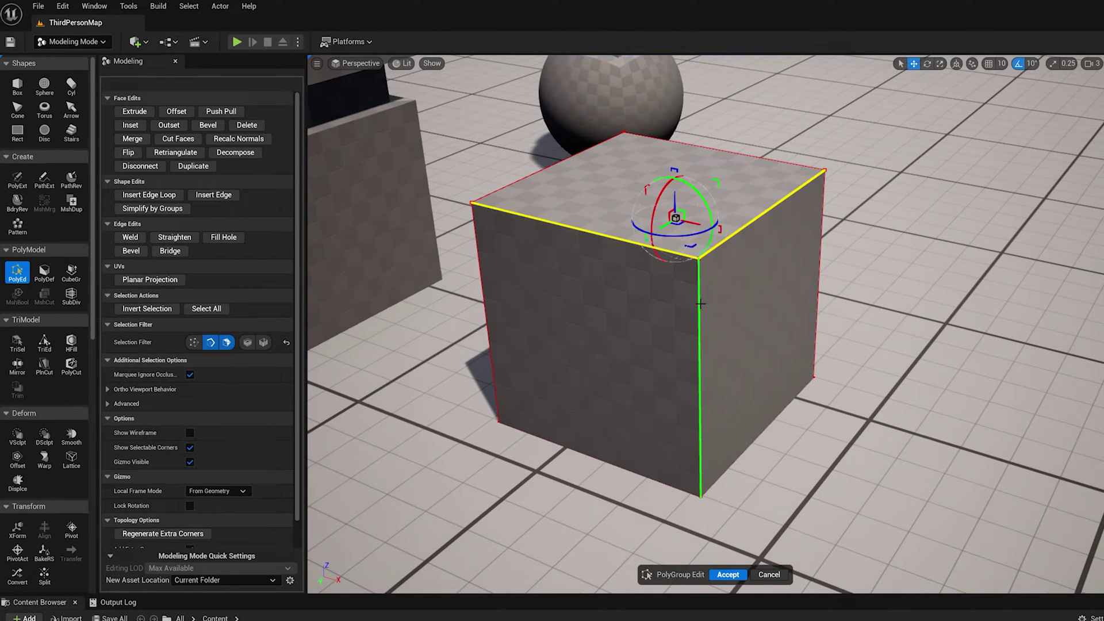
left_click(701, 304, "shift")
left_click(208, 125)
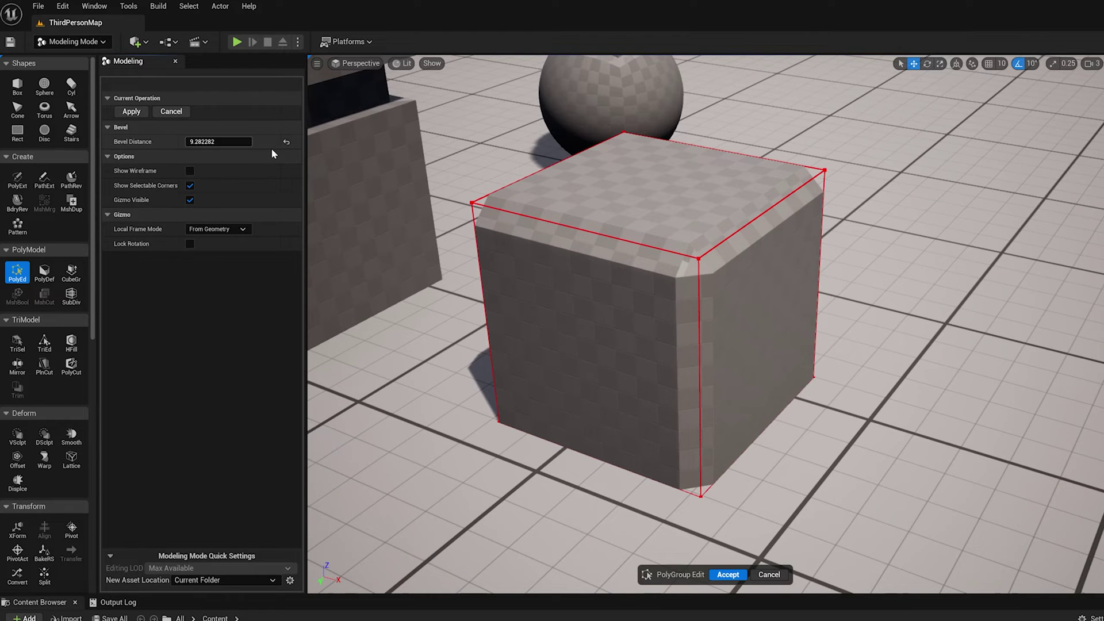
left_click_drag(199, 143, 212, 143)
left_click_drag(714, 385, 724, 345, "alt")
left_click_drag(527, 240, 545, 249, "alt")
key("Escape")
Preview a bevel around the cube's whole top face at a distance of about 9.65, then cancel it.
left_click_drag(765, 276, 711, 323, "alt")
left_click(606, 206)
left_click(207, 125)
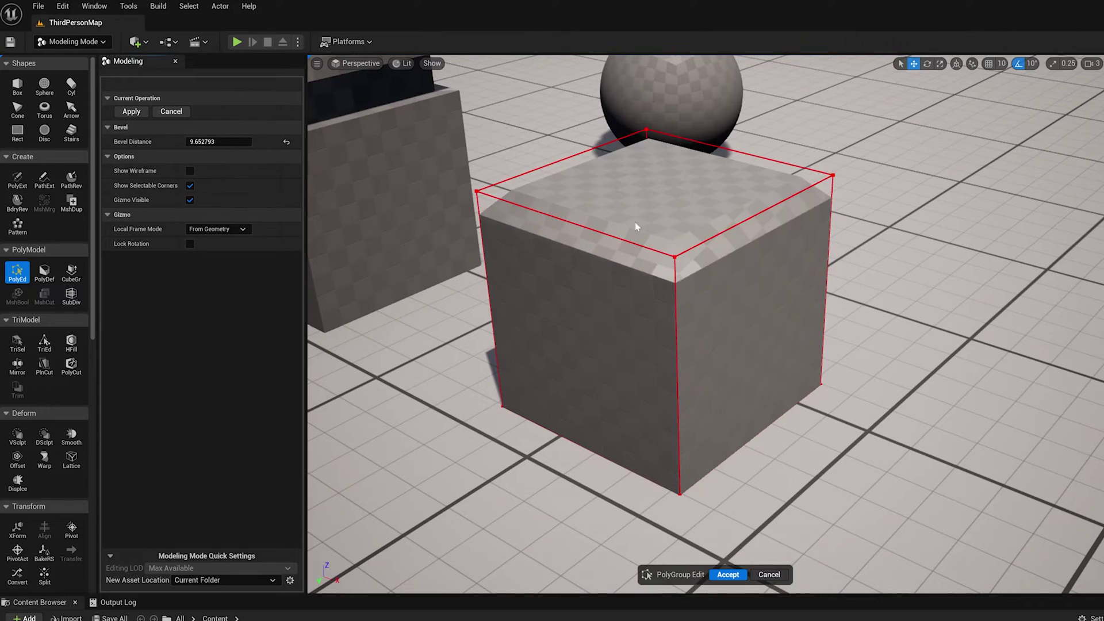
left_click_drag(635, 222, 822, 202, "alt")
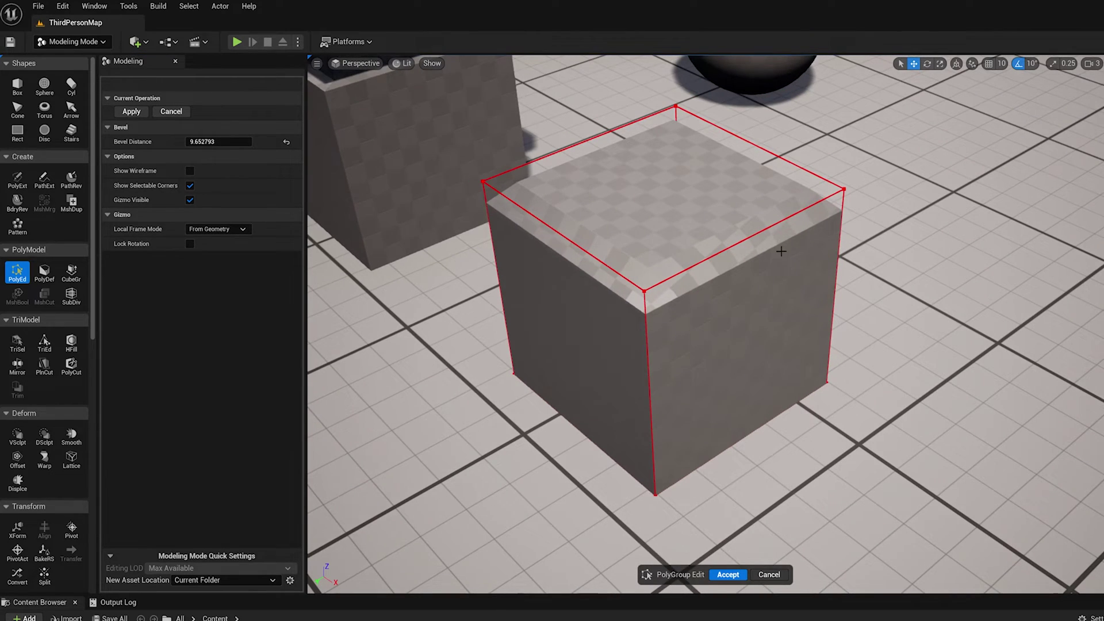
left_click_drag(684, 270, 700, 250, "alt")
mouse_move(584, 232)
left_mouse_down("alt")
mouse_move(504, 230)
mouse_move(584, 232)
left_mouse_up("alt")
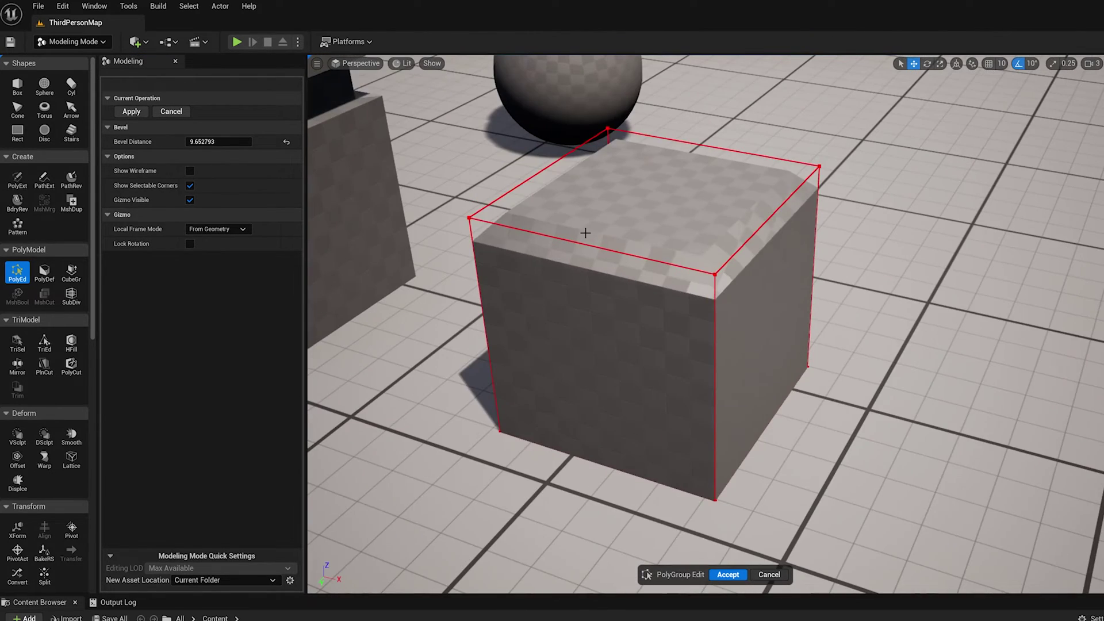
key("Escape")
Add an adjacent side face to the selection, preview the bevel at a distance of about 22.12, and cancel it.
left_click(789, 302, "shift")
left_click_drag(790, 302, 507, 191, "alt")
left_click(208, 126)
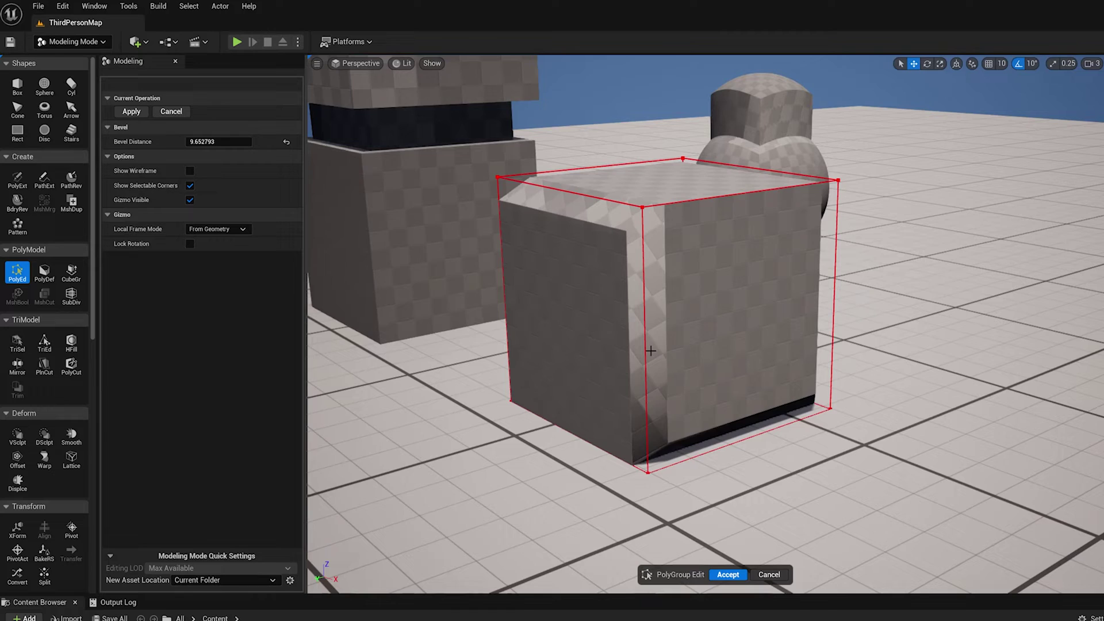
left_click_drag(826, 421, 661, 455, "alt")
left_click_drag(786, 267, 883, 317, "alt")
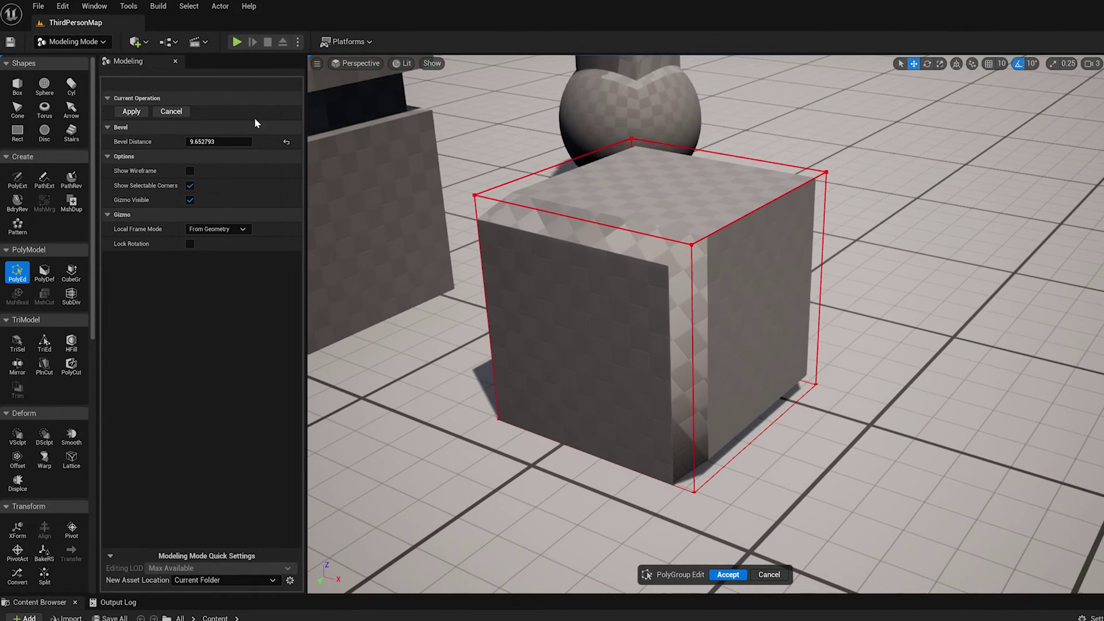
left_click_drag(213, 141, 233, 141)
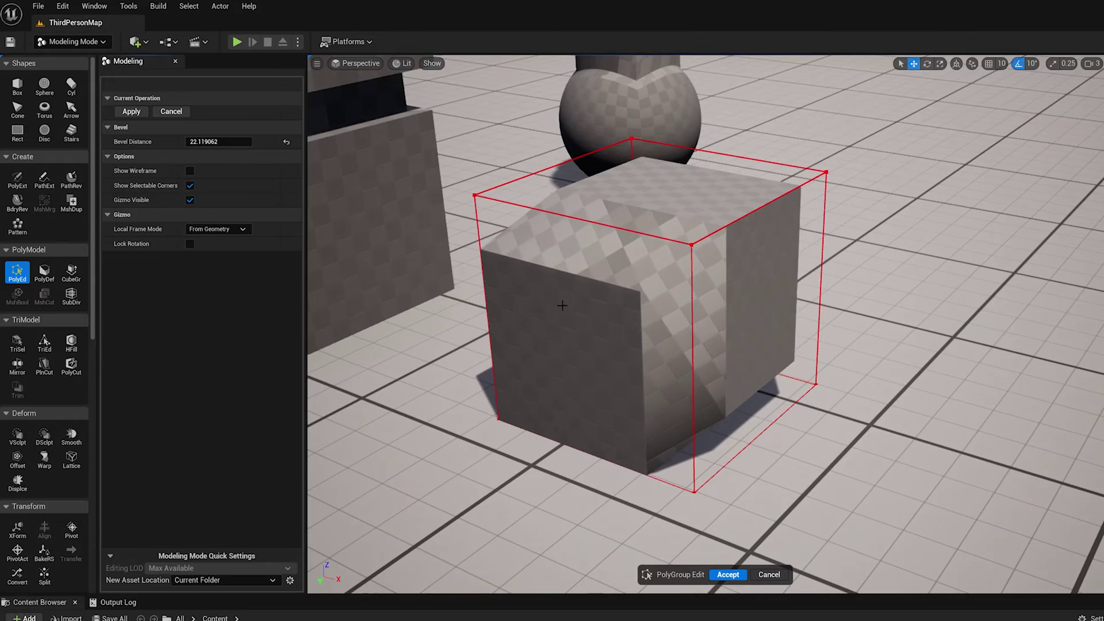
left_click_drag(562, 305, 627, 288, "alt")
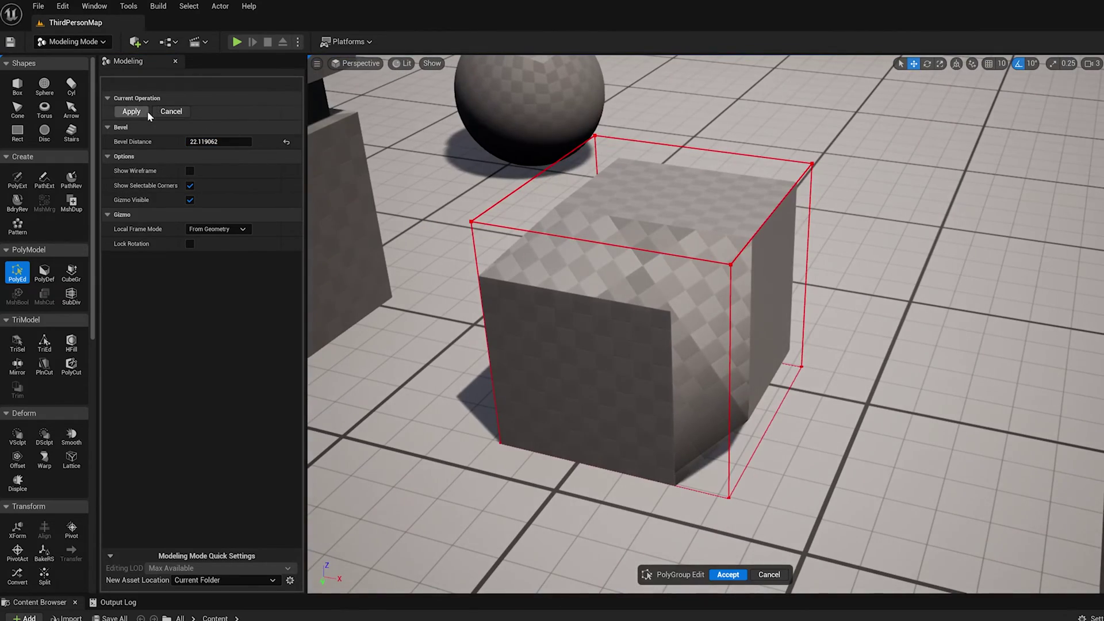
left_click(182, 109)
Cancel the cube's PolyGroup Edit session and open the neighbouring castle-like tower mesh in PolyGroup Edit.
right_click_drag(507, 203, 426, 173)
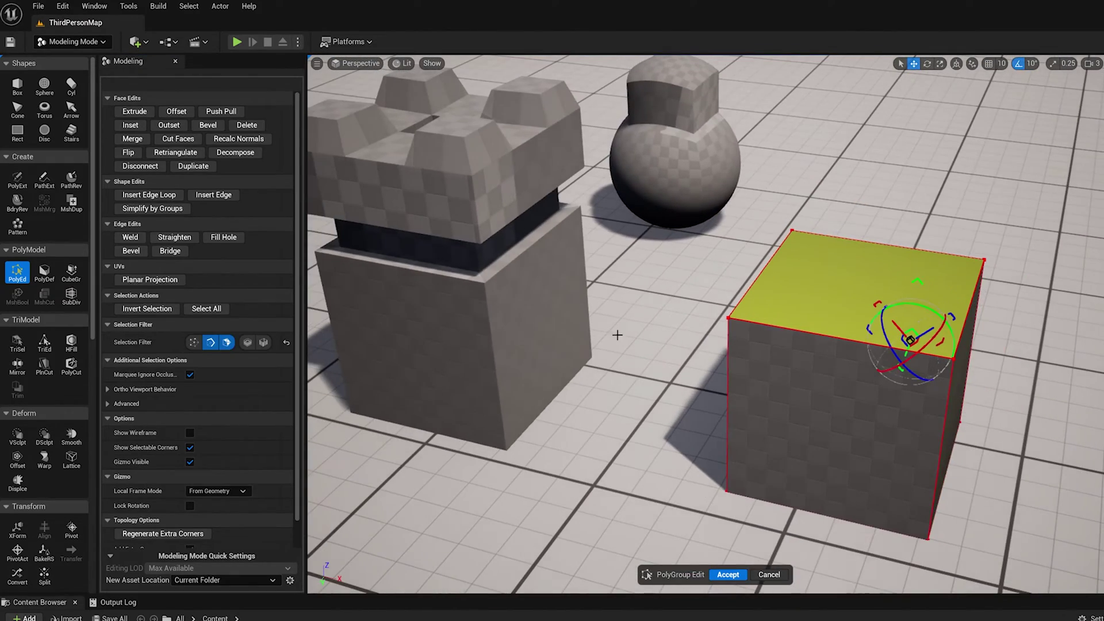
left_click(769, 574)
left_click(508, 228)
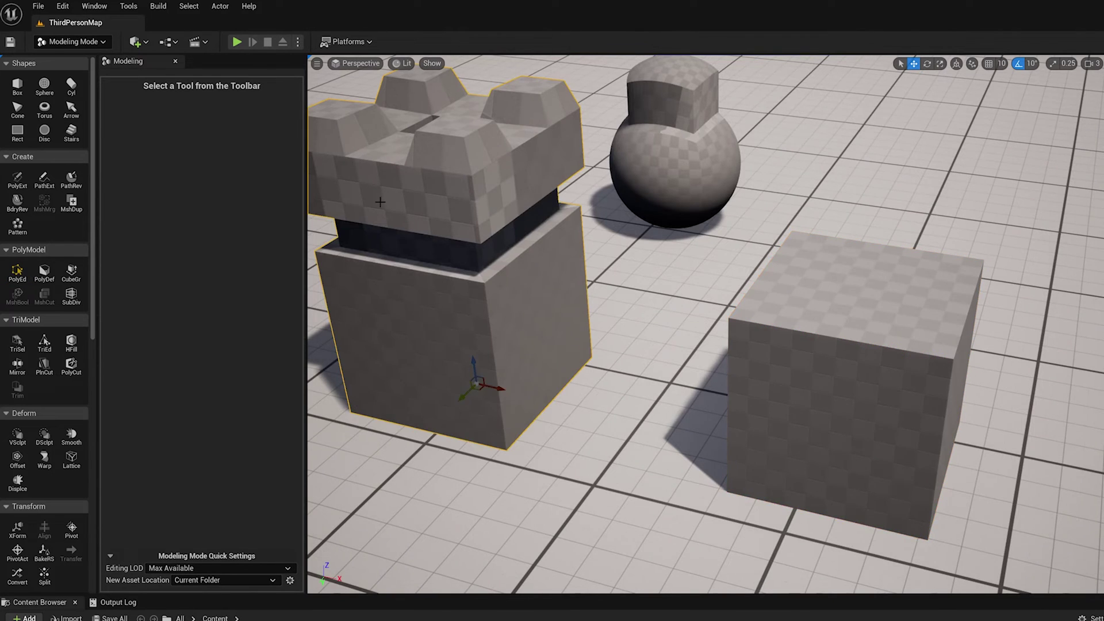
key("f")
left_click(17, 270)
left_click_drag(632, 259, 501, 215, "alt")
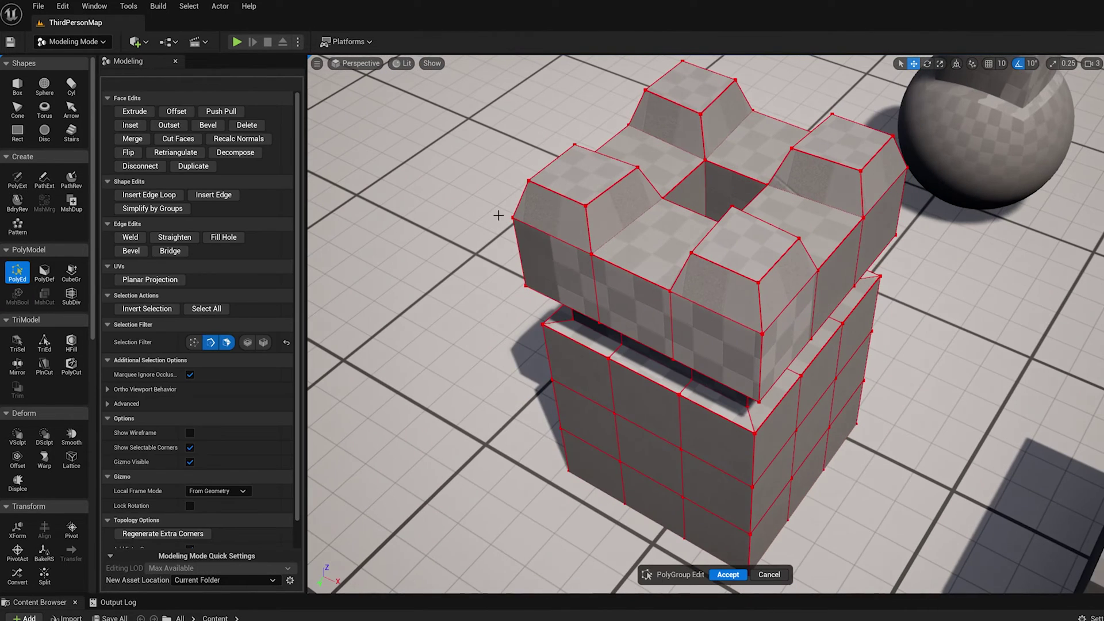
Bevel the top faces of the tower's four corner battlements at a distance of about 3.53.
left_click(578, 172)
left_click(694, 90, "shift")
left_click(843, 144, "shift")
left_click(745, 245, "shift")
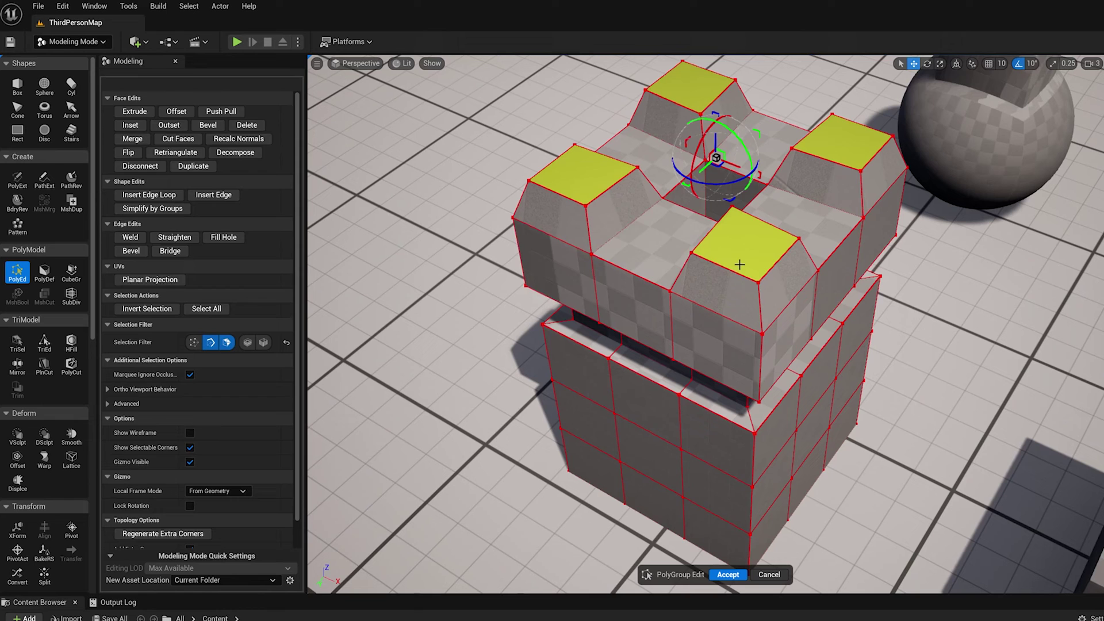
left_click(208, 125)
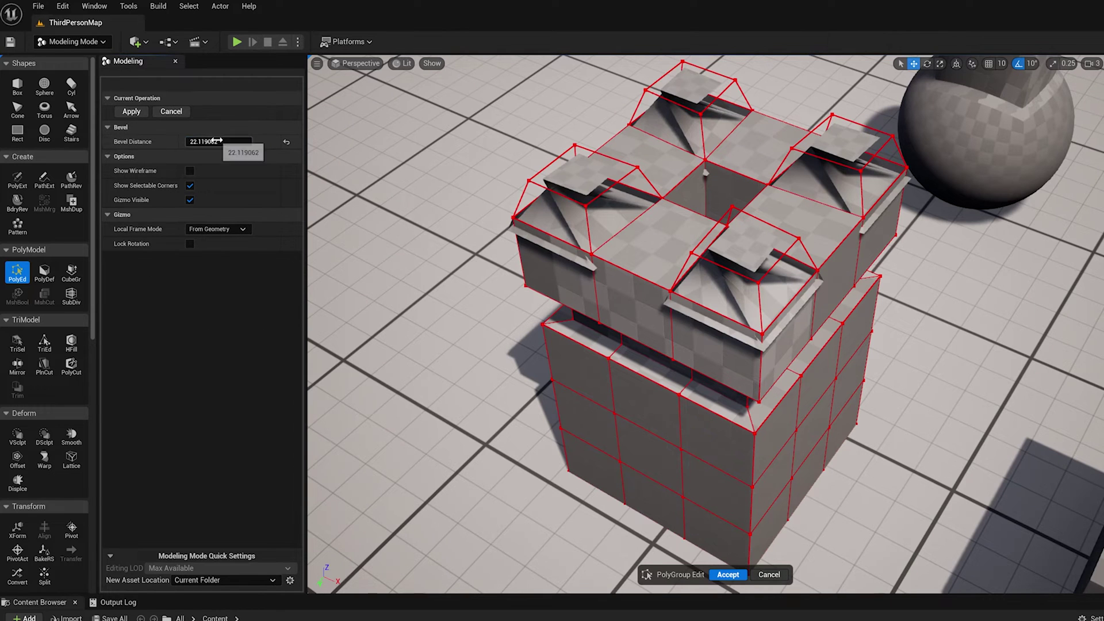
left_click_drag(217, 140, 174, 141)
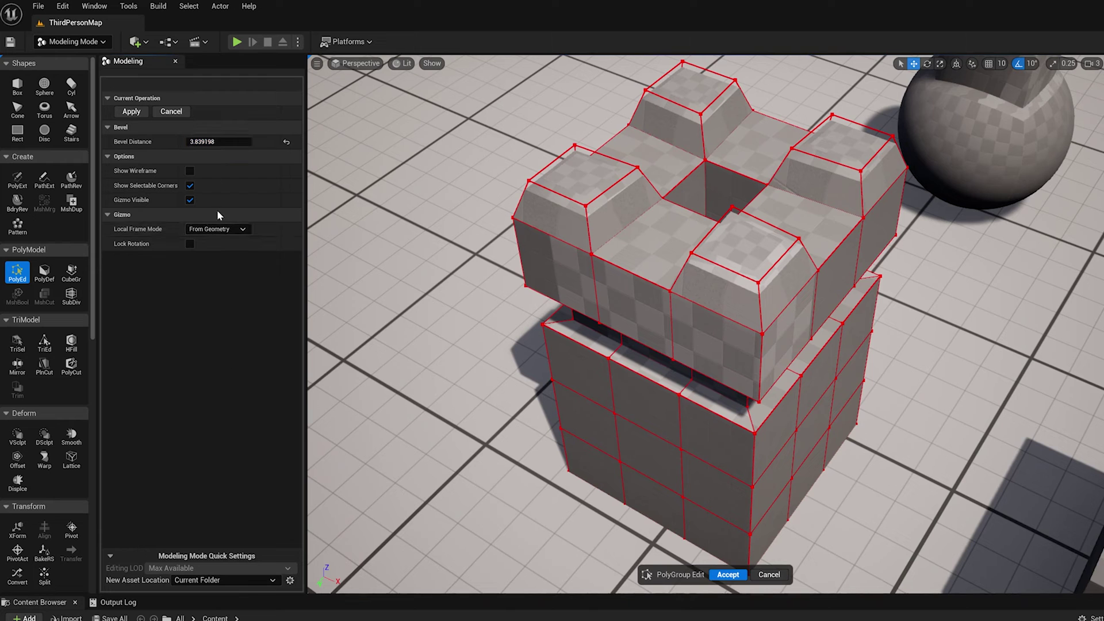
mouse_move(201, 141)
left_mouse_down()
mouse_move(322, 142)
mouse_move(216, 142)
left_mouse_up()
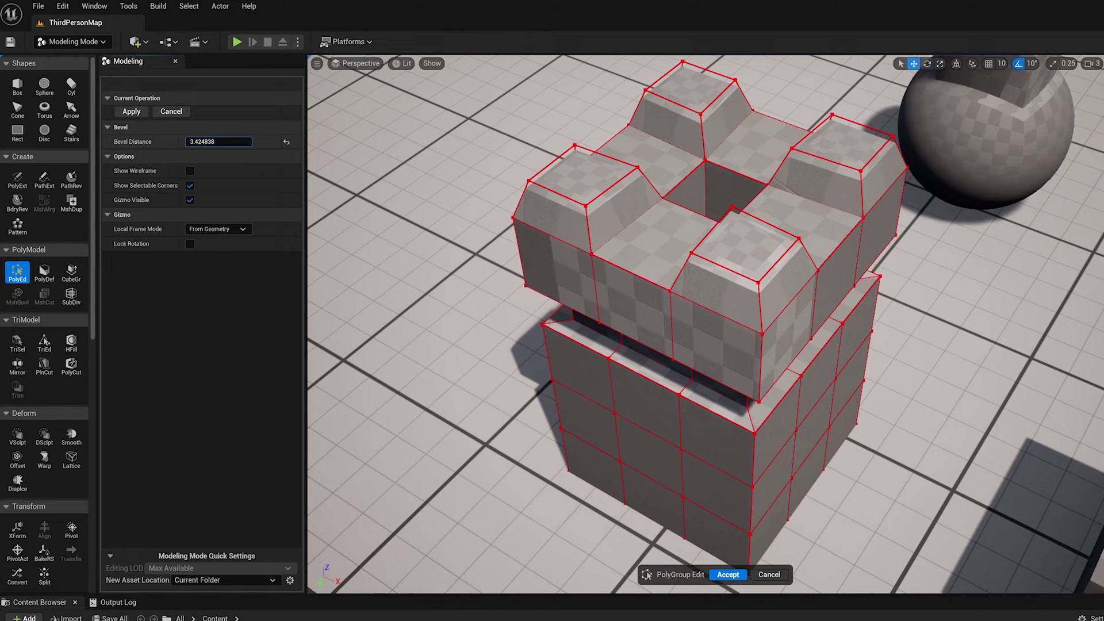
key("Return")
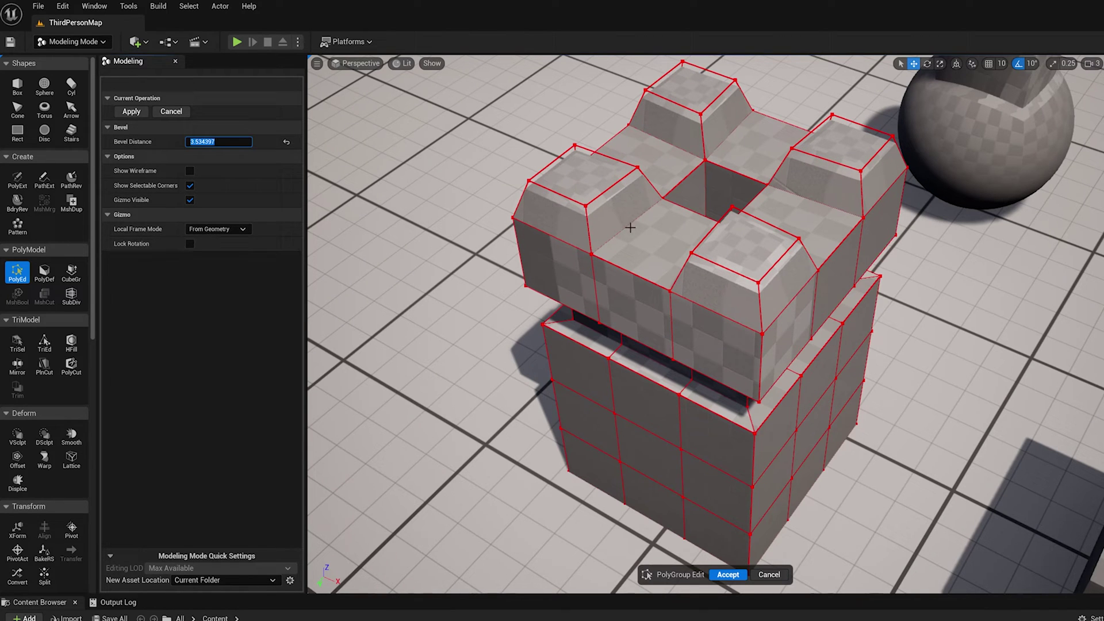
right_click_drag(695, 170, 691, 169)
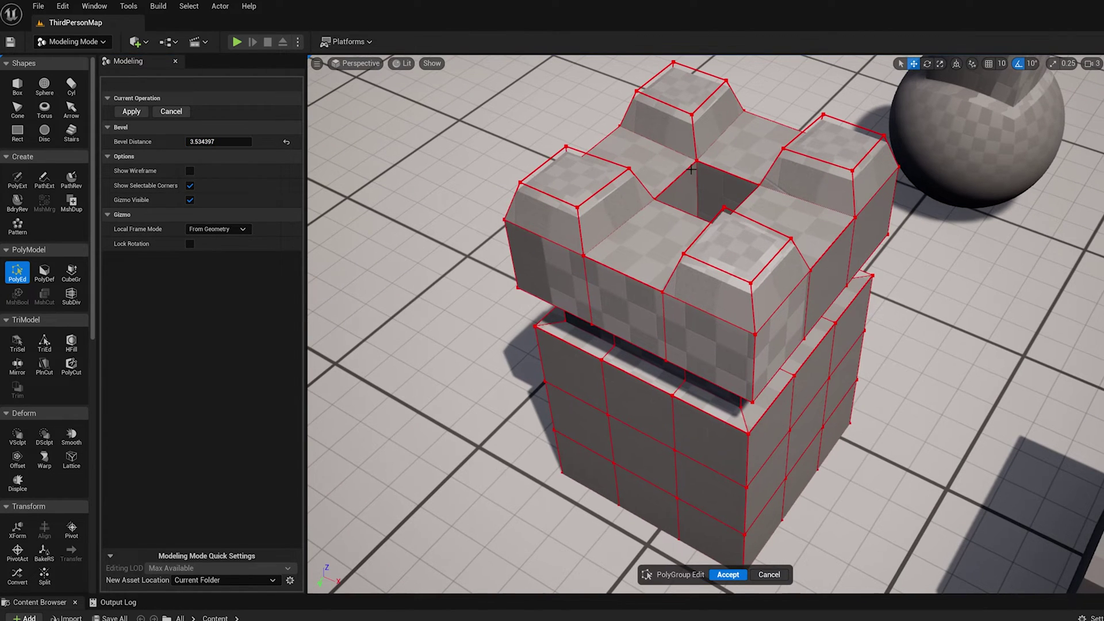
left_click(130, 111)
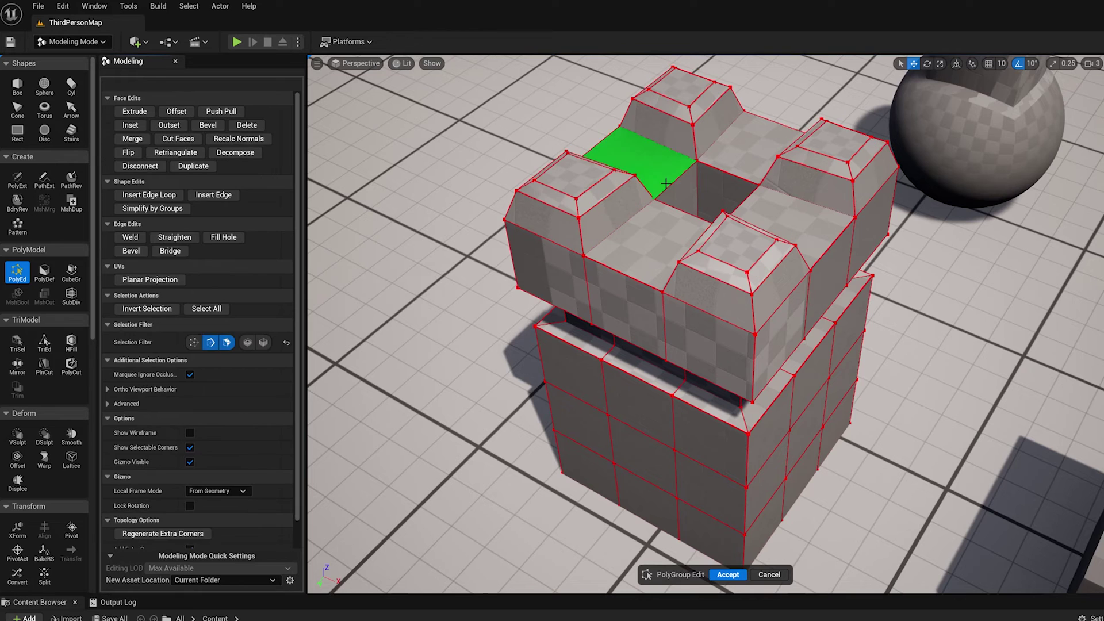
Bevel the four upper edges around the tower's central opening at a distance of about 6.64.
right_click_drag(759, 213, 763, 214)
left_click(734, 173, "shift")
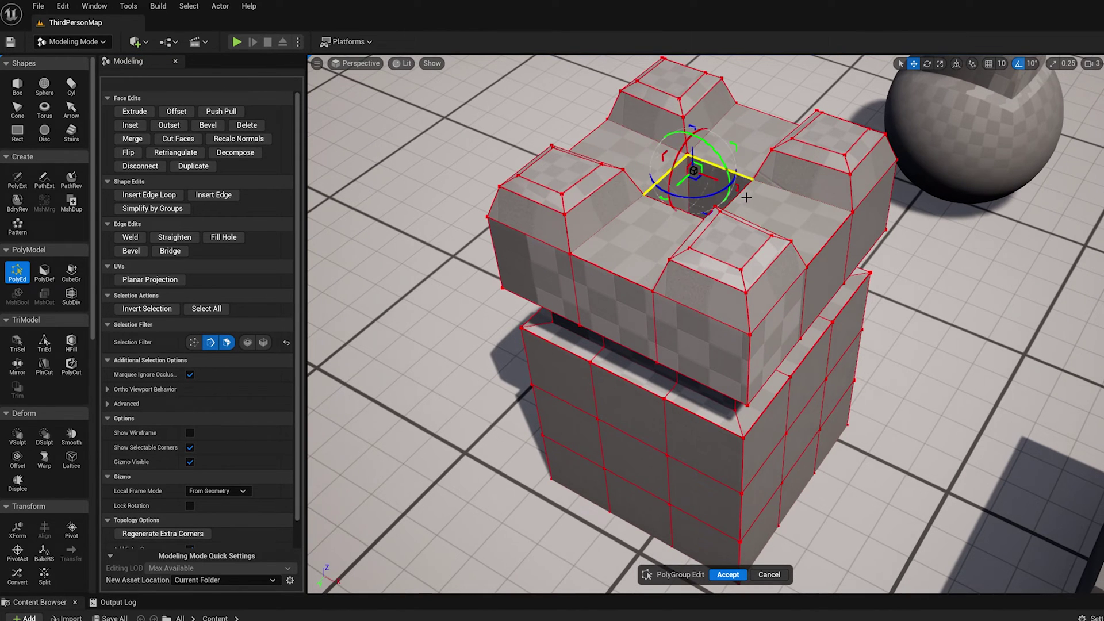
left_click(738, 194, "shift")
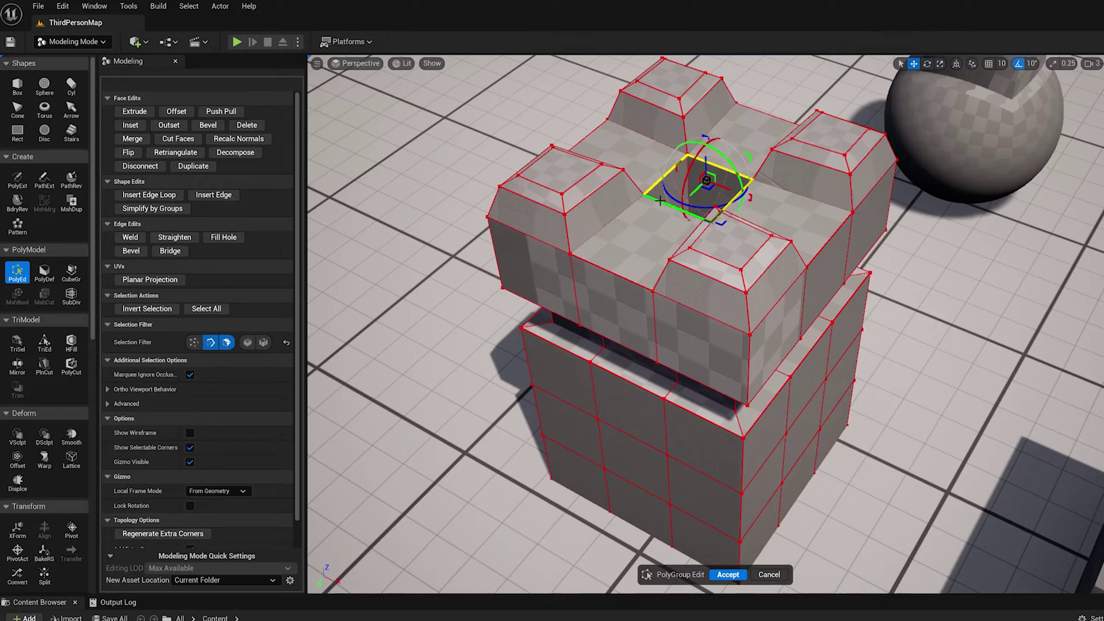
mouse_move(817, 264)
left_mouse_down("alt")
mouse_move(797, 255)
mouse_move(829, 265)
left_mouse_up("alt")
key("f")
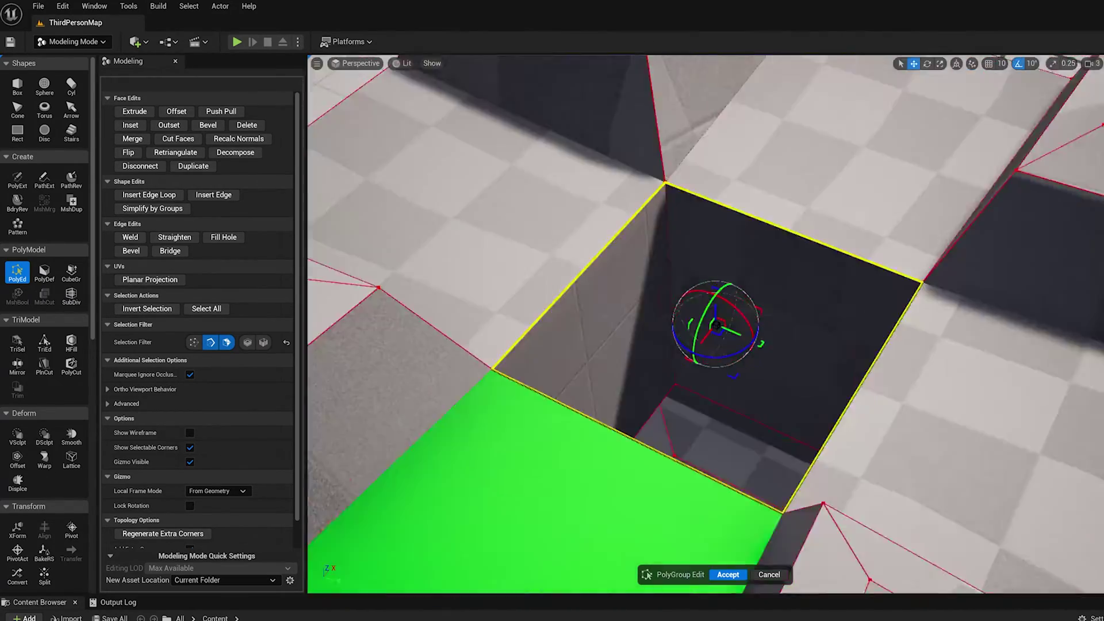
left_click_drag(385, 212, 288, 213, "alt")
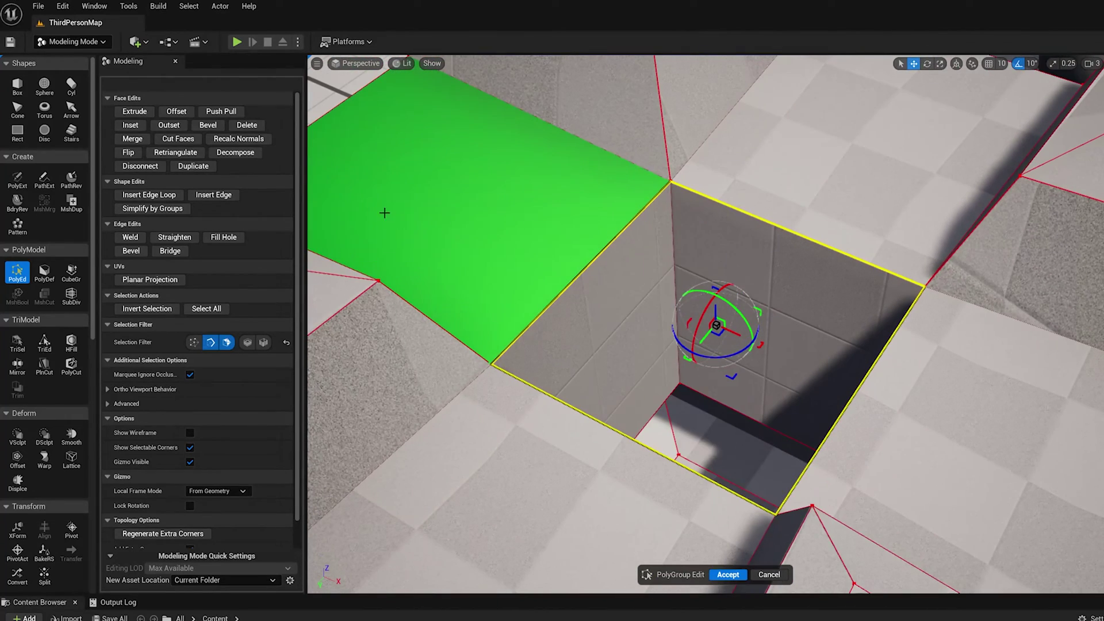
left_click(213, 124)
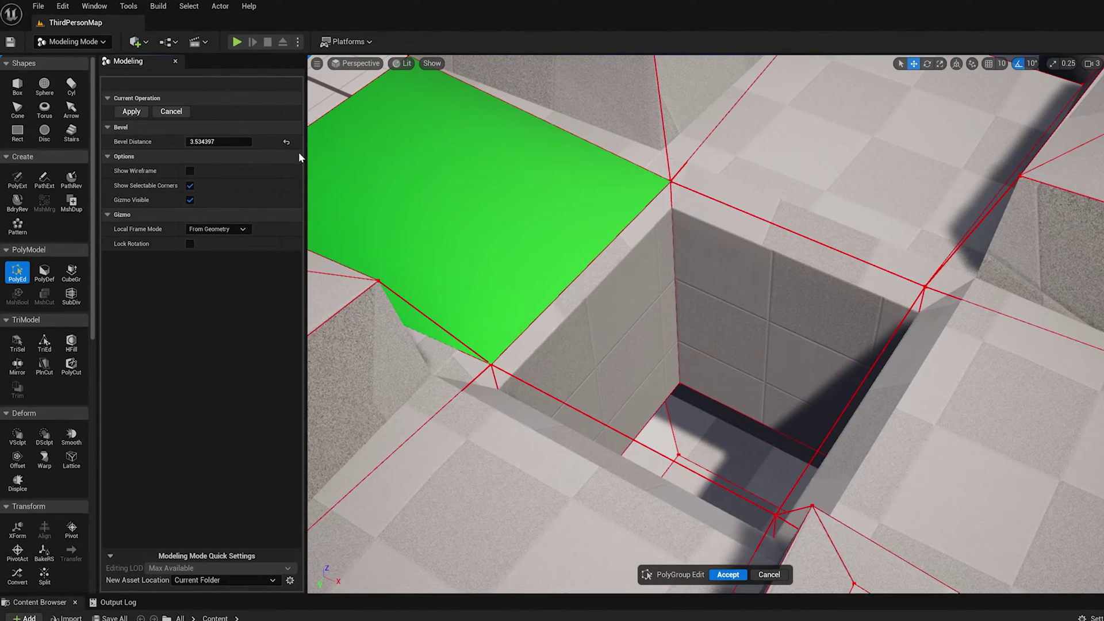
left_click_drag(219, 142, 241, 142)
scroll(705, 324, "down", 2)
left_click_drag(622, 232, 666, 306, "alt")
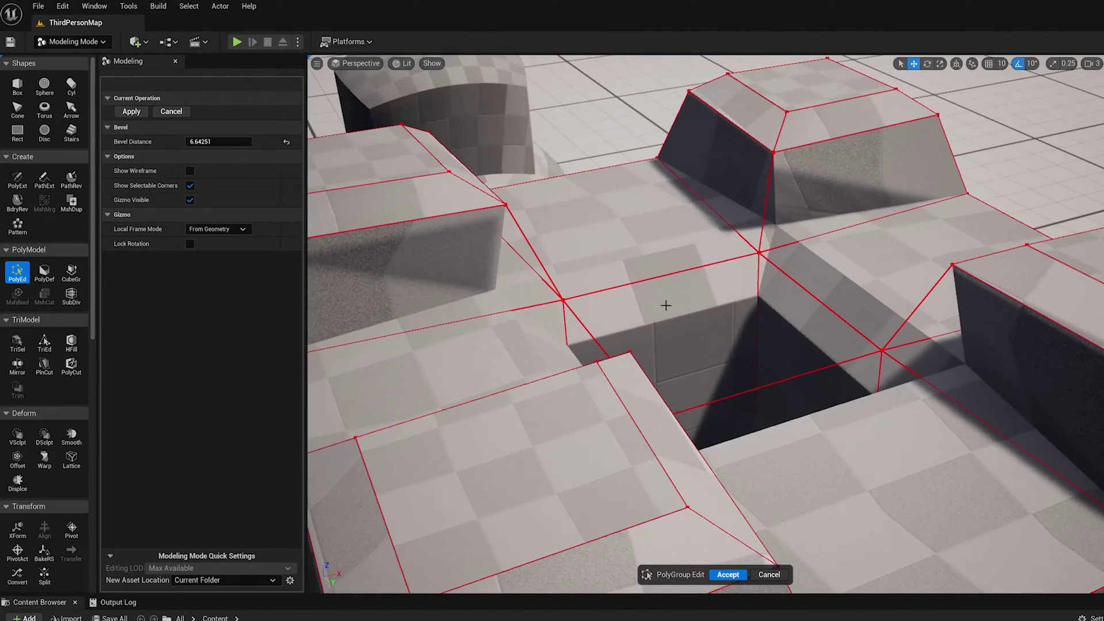
left_click(134, 109)
Accept the tower's edits and open the neighbouring sphere mesh with the raised block in PolyGroup Edit.
middle_click_drag(465, 234, 654, 256)
scroll(800, 371, "down", 5)
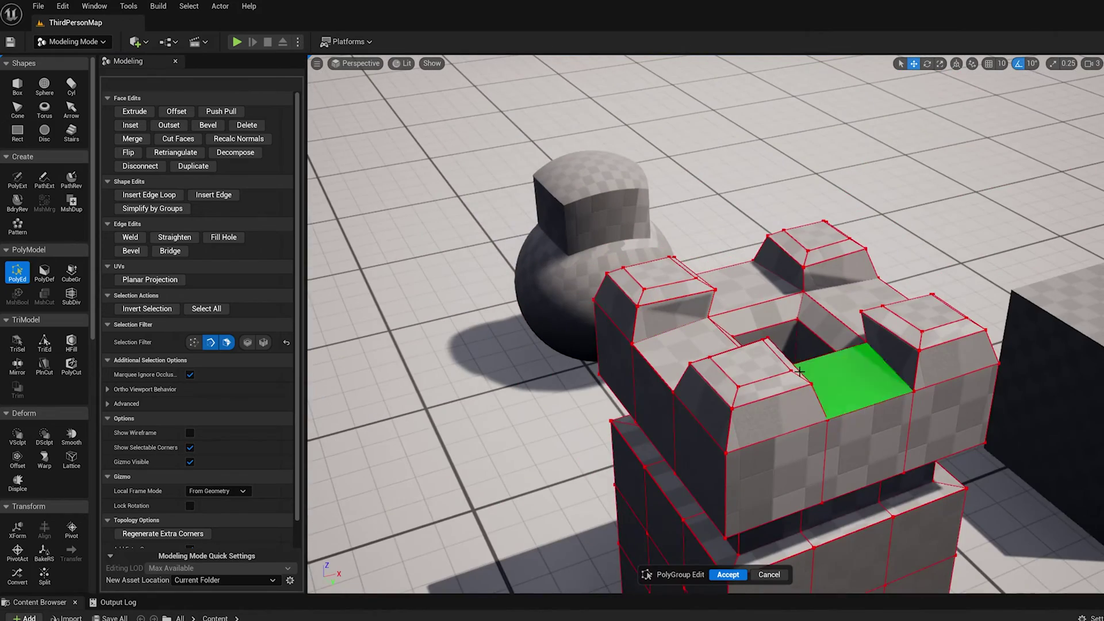
left_click_drag(780, 397, 596, 343, "alt")
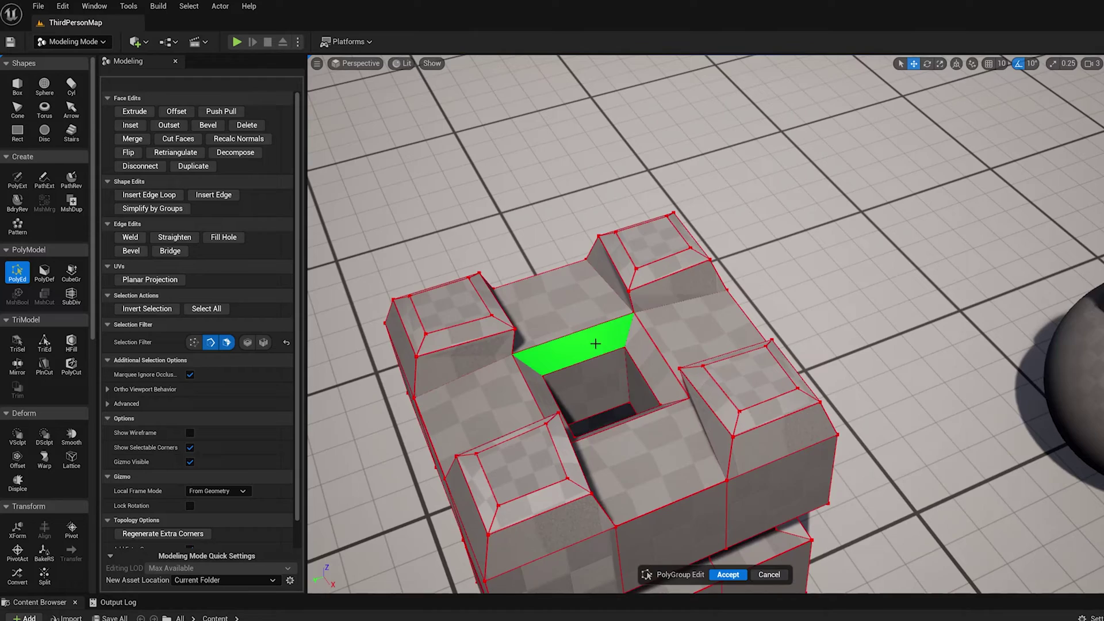
left_click_drag(672, 334, 563, 297, "alt")
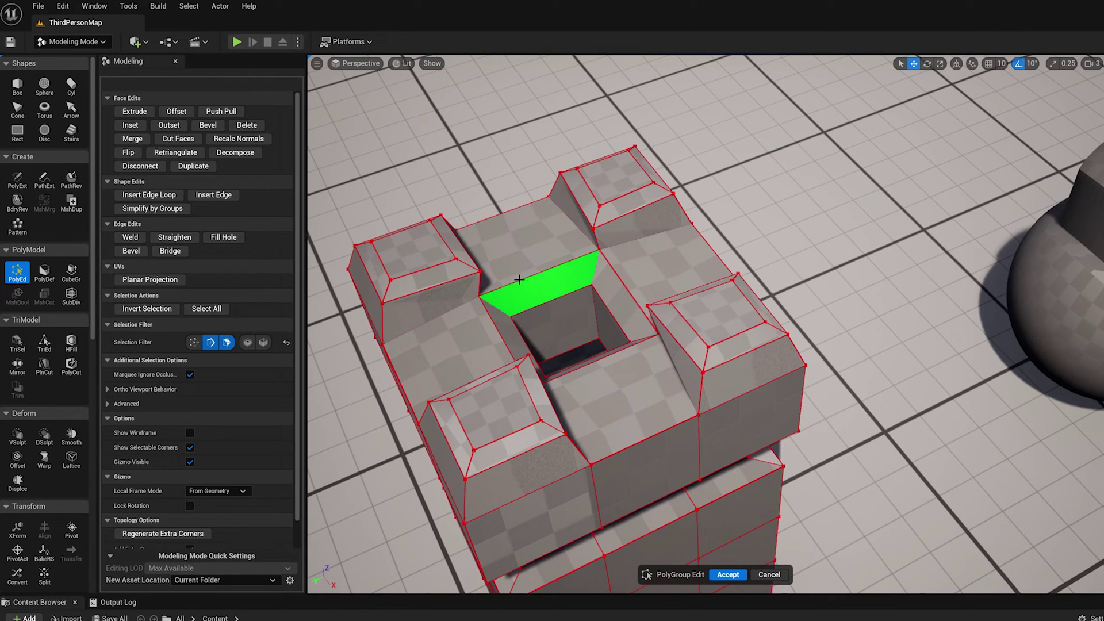
left_click_drag(598, 273, 680, 288, "alt")
middle_click_drag(680, 288, 835, 224)
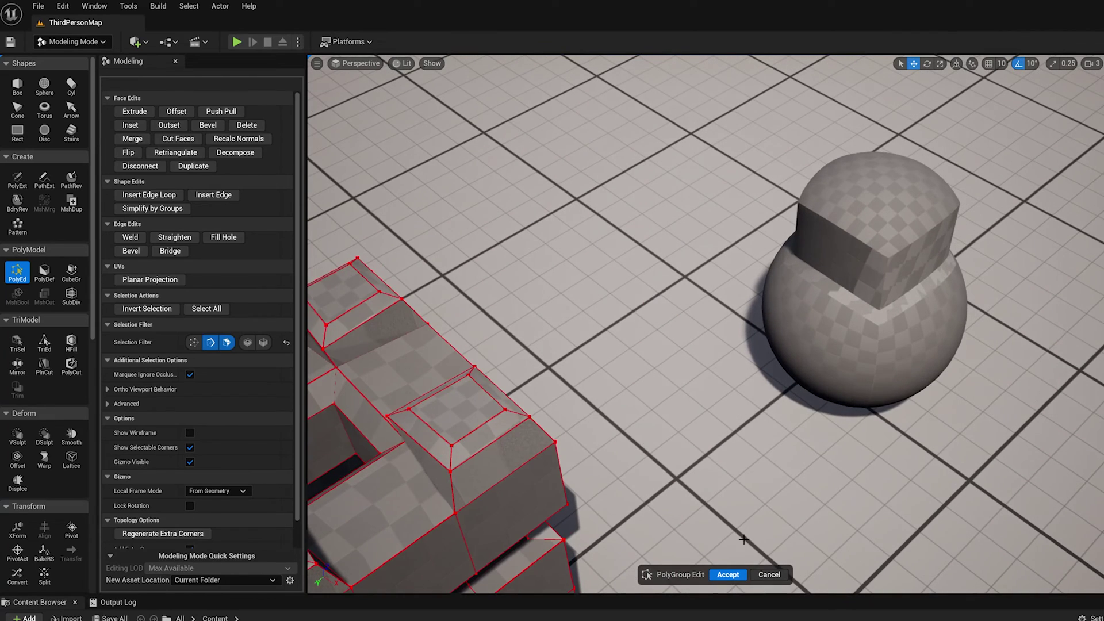
left_click(728, 575)
left_click(877, 301)
key("f")
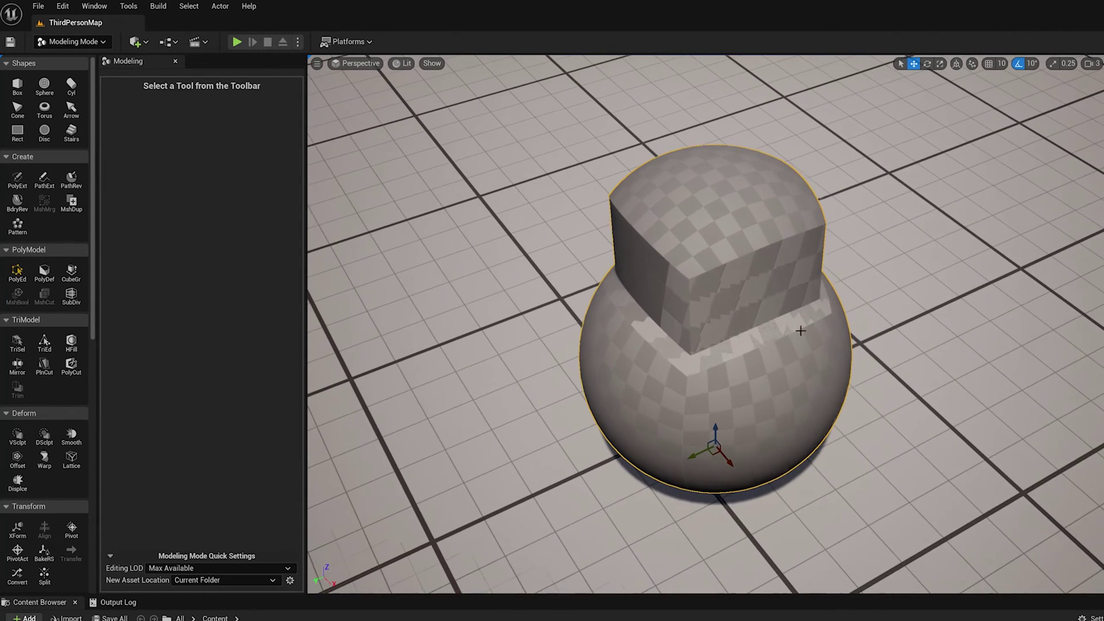
left_click(18, 275)
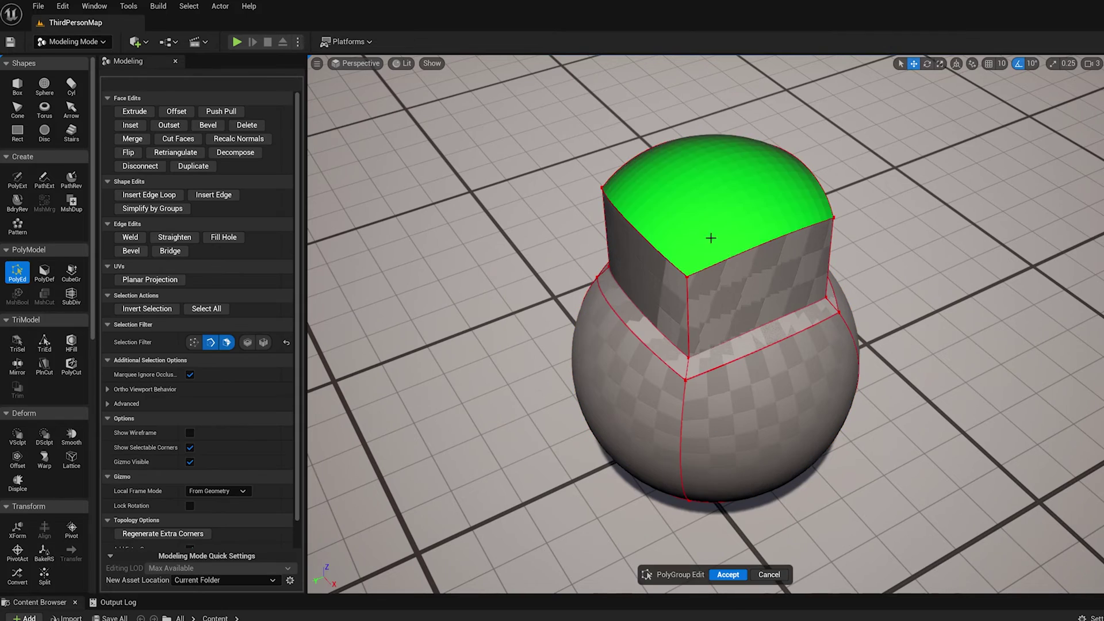
Bevel the four upper edges around the block's domed top face at a distance of about 1.55.
left_click(663, 255, "shift")
left_click_drag(797, 250, 766, 229, "alt")
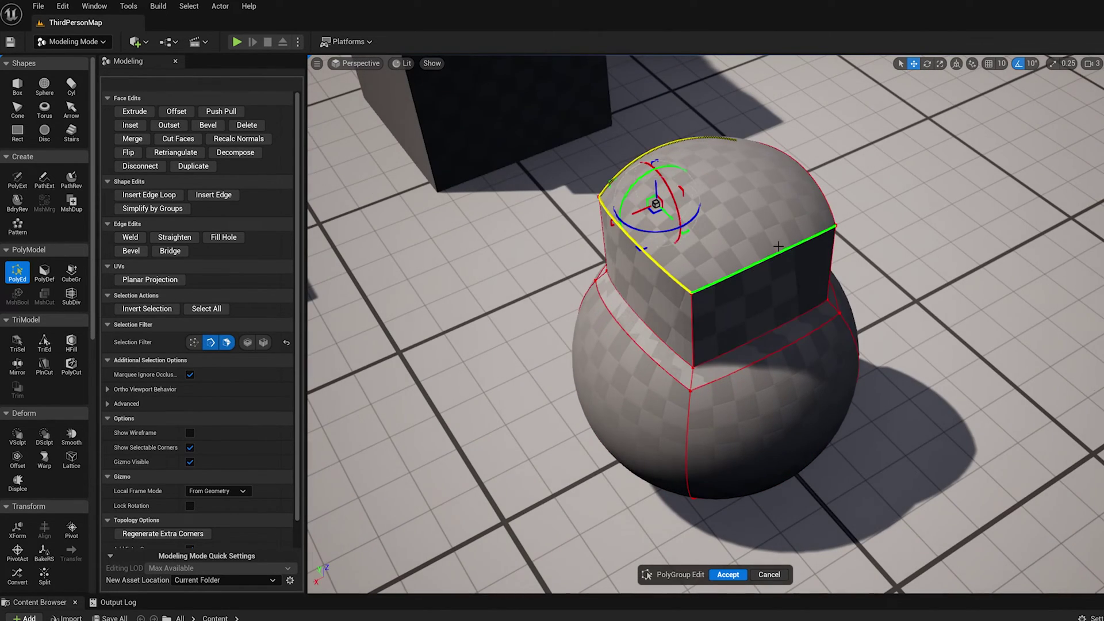
left_click(779, 246, "shift")
left_click_drag(897, 264, 791, 254, "alt")
left_click(788, 244, "shift")
scroll(791, 331, "up", 1)
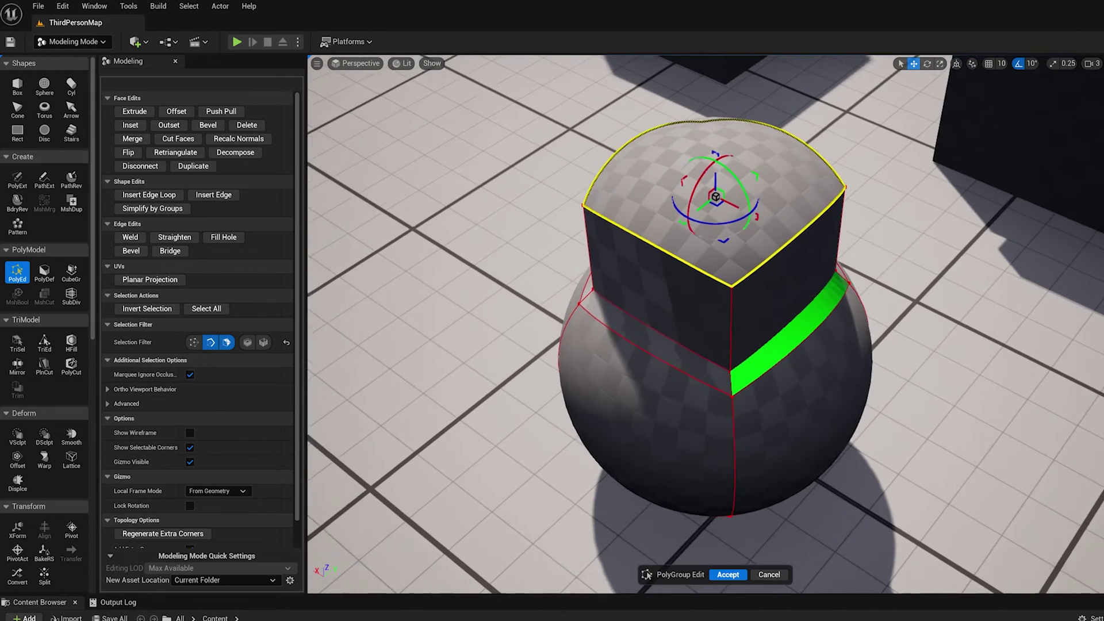
key("w")
key("d")
right_click_drag(836, 289, 835, 288)
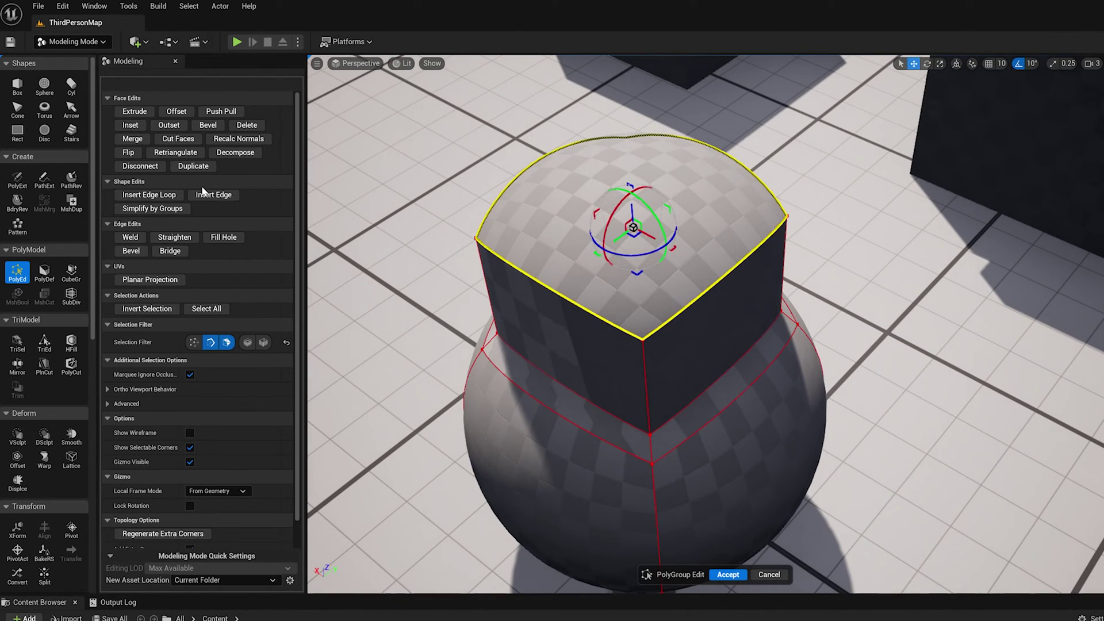
left_click(208, 126)
left_click_drag(535, 282, 460, 236, "alt")
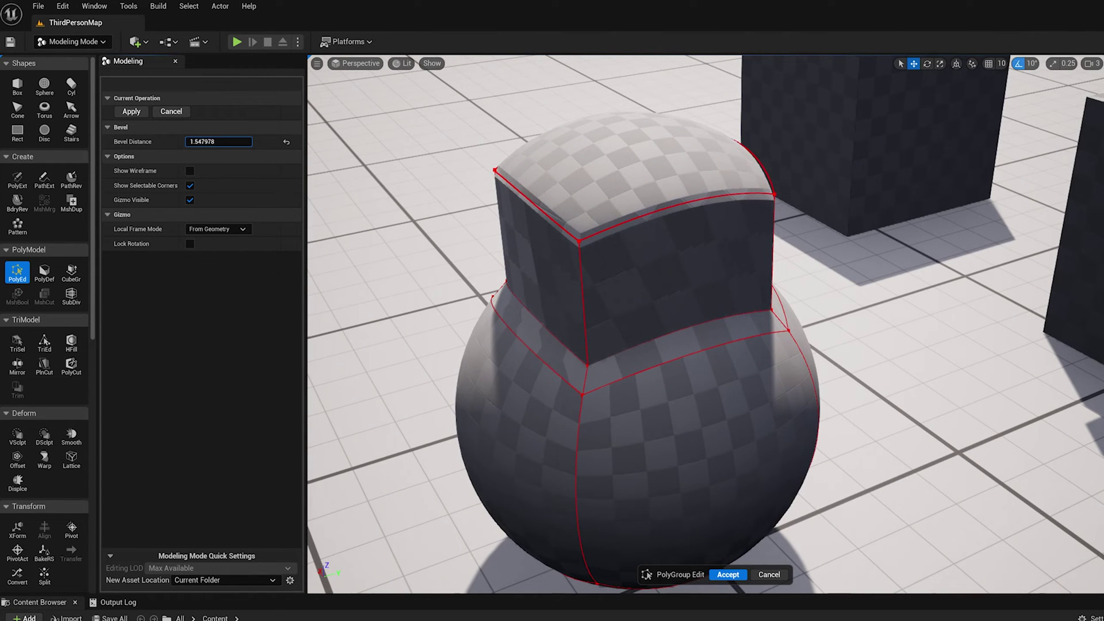
left_click(131, 112)
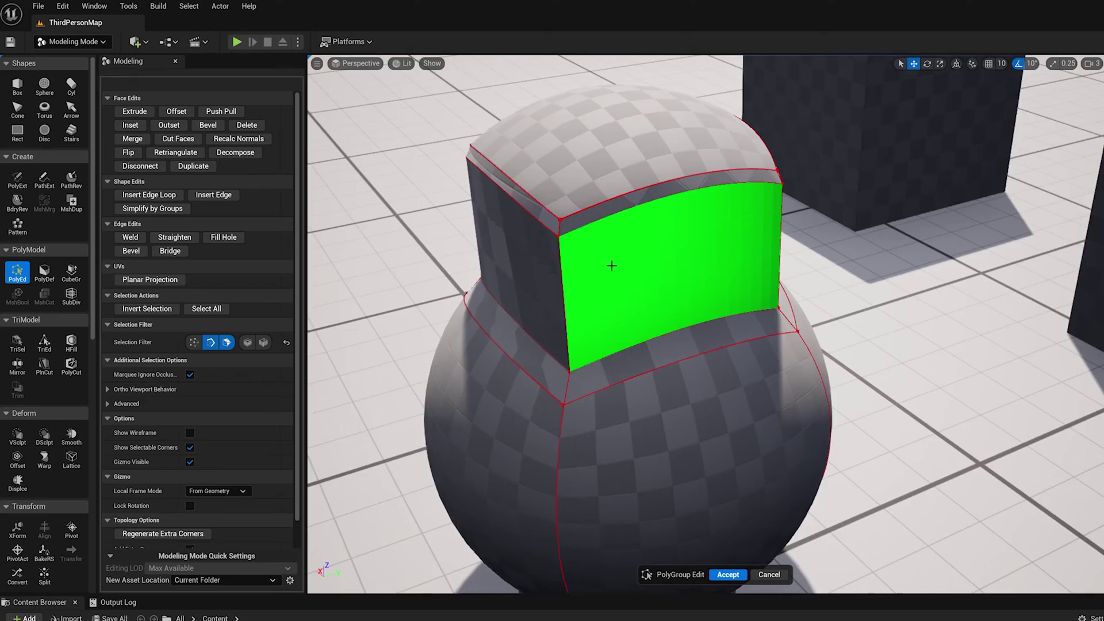
Select the narrow bevelled faces all around the upper rim of the block.
right_click_drag(609, 264, 612, 216)
left_click(612, 216)
left_click(744, 186)
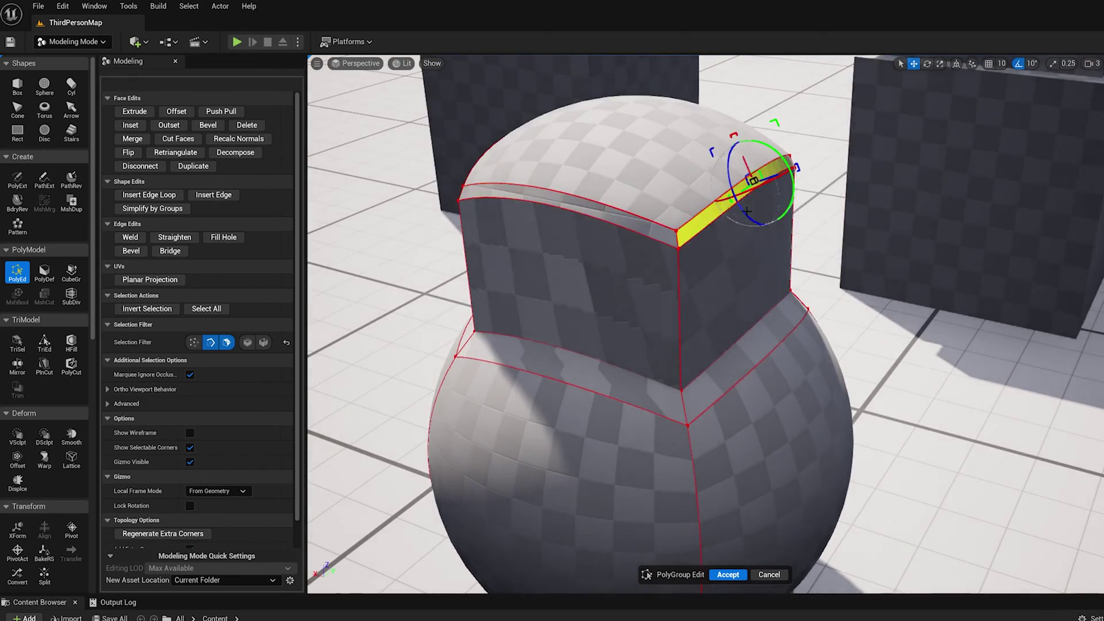
left_click_drag(758, 162, 610, 167, "alt")
right_click_drag(755, 167, 873, 270)
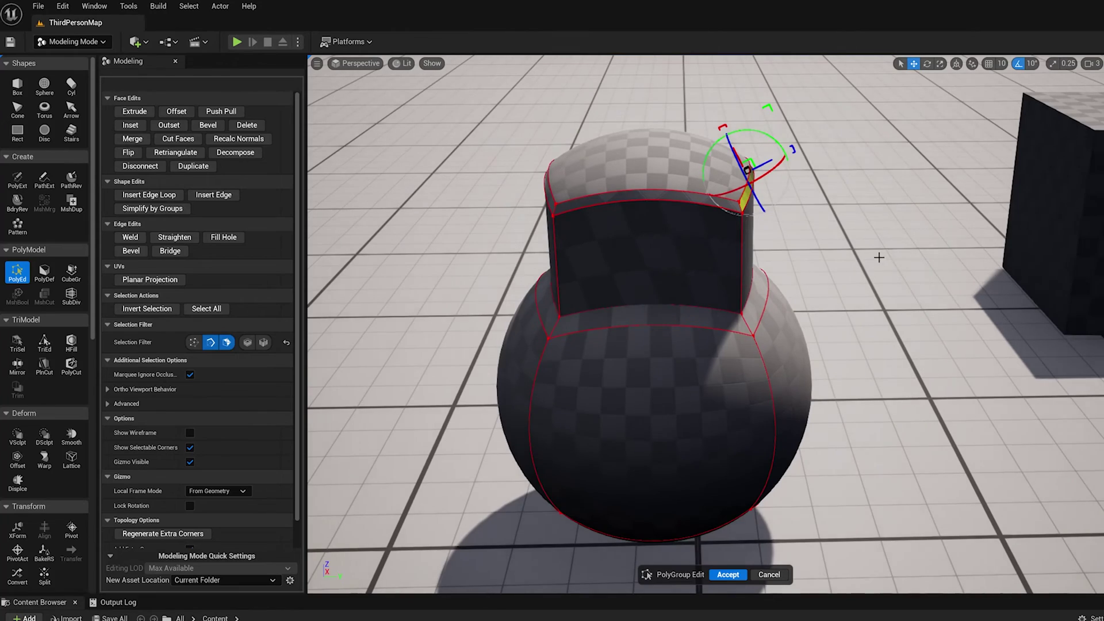
left_click_drag(879, 257, 888, 257, "alt")
left_click(667, 206, "shift")
left_click_drag(558, 262, 580, 258, "alt")
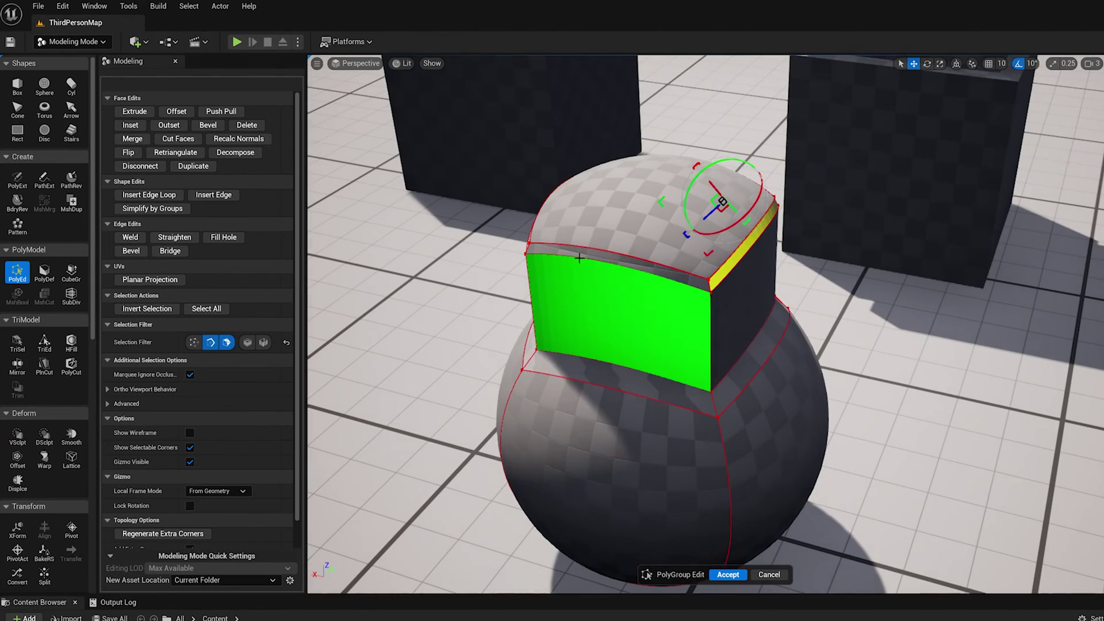
right_click_drag(579, 258, 619, 242)
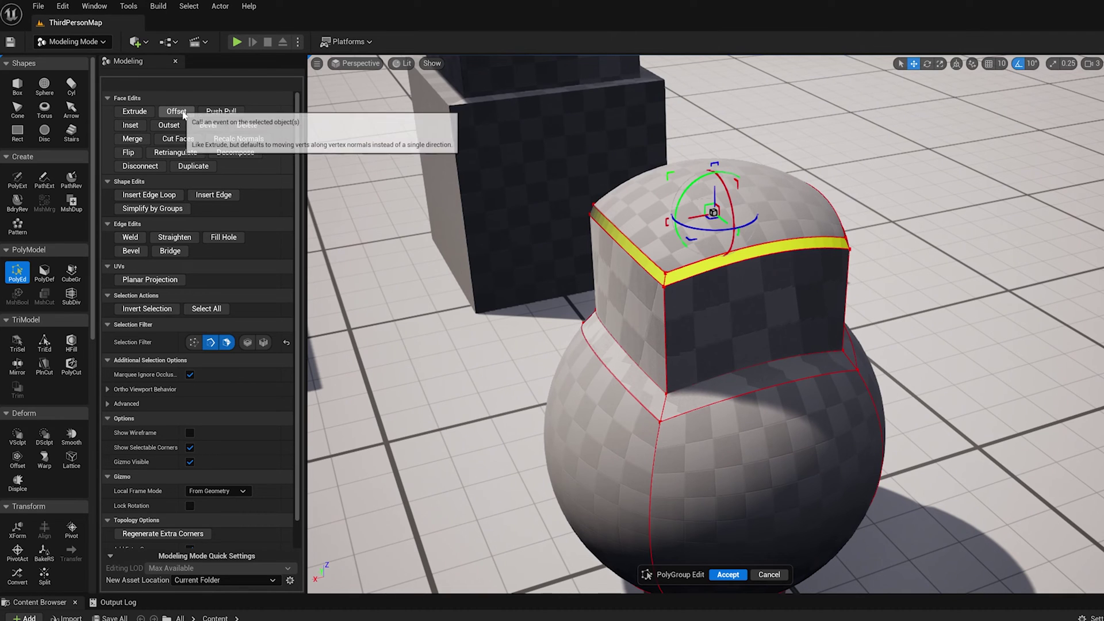
Extrude the selected rim faces outward with the direction mode set to Selected Triangle Normals Even.
left_click(134, 112)
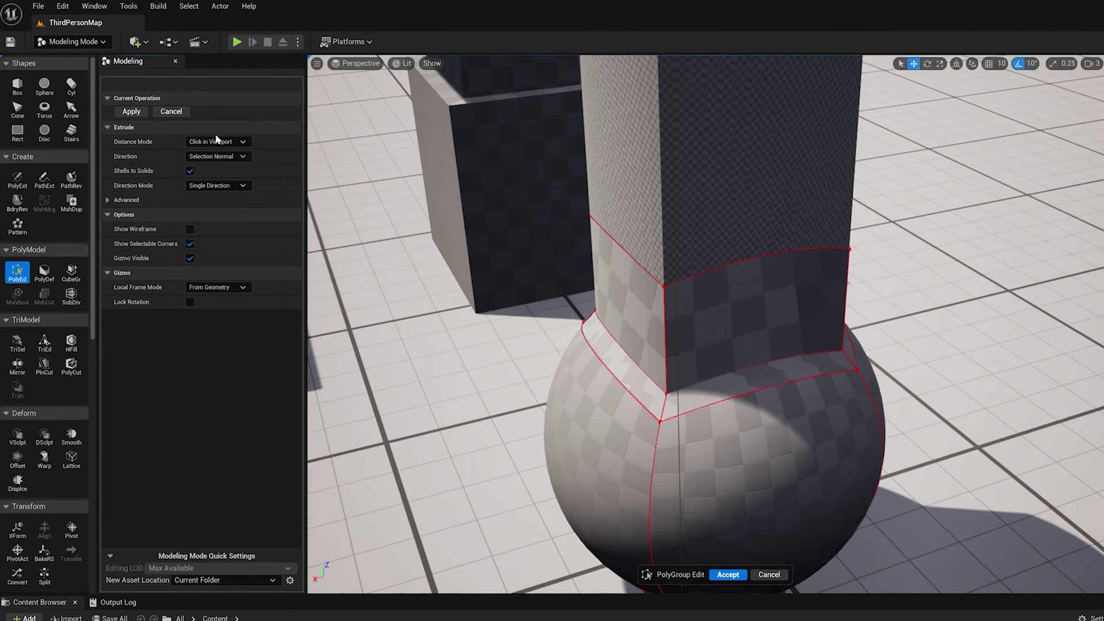
left_click(221, 158)
left_click(224, 142)
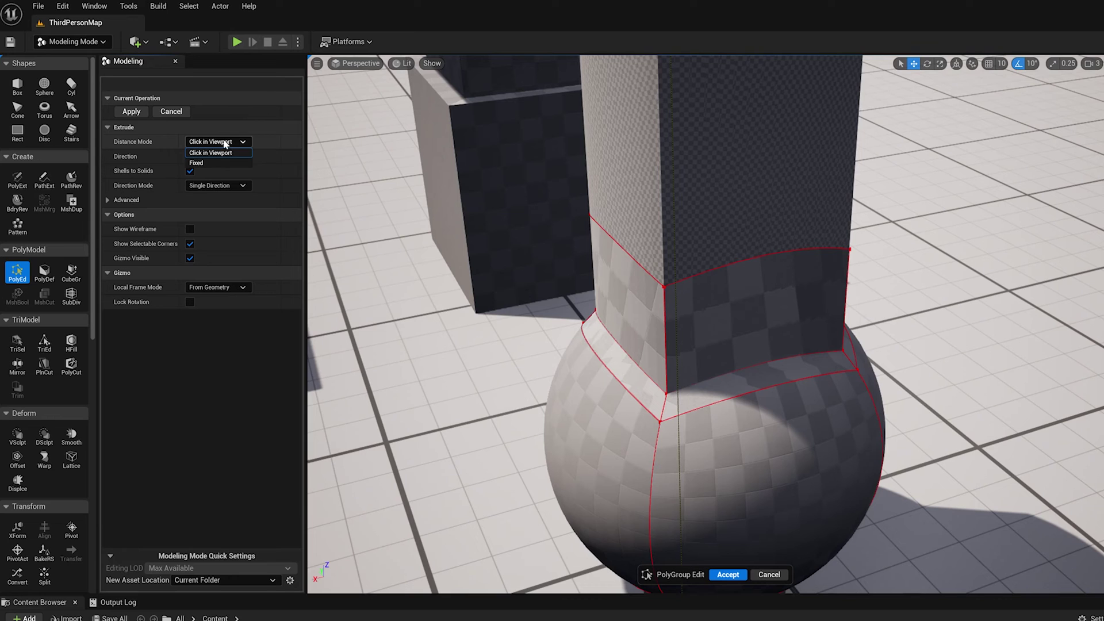
left_click(222, 185)
left_click(230, 217)
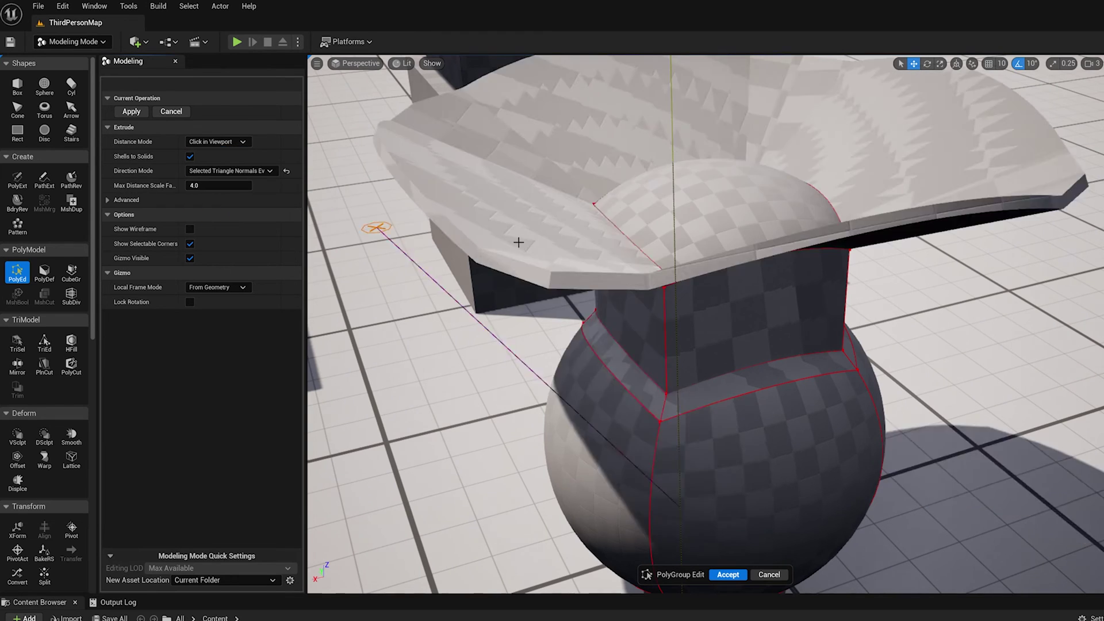
left_click(638, 257)
Examine the extruded rim from several angles and compare the mesh with the neighbouring tower and cube.
right_click_drag(748, 299, 710, 299)
left_click(912, 227)
right_click_drag(912, 227, 736, 236)
left_click_drag(736, 236, 586, 230, "alt")
left_click_drag(994, 315, 979, 319, "alt")
right_click_drag(979, 319, 886, 357)
scroll(1029, 349, "down", 5)
right_click_drag(943, 335, 853, 357)
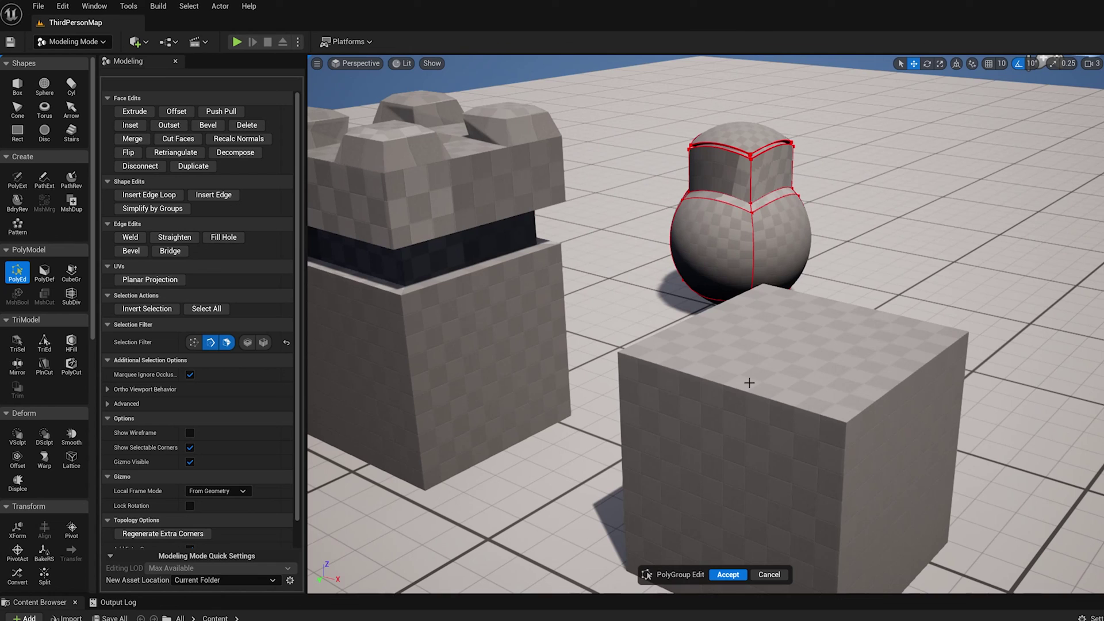
right_click_drag(421, 147, 406, 167)
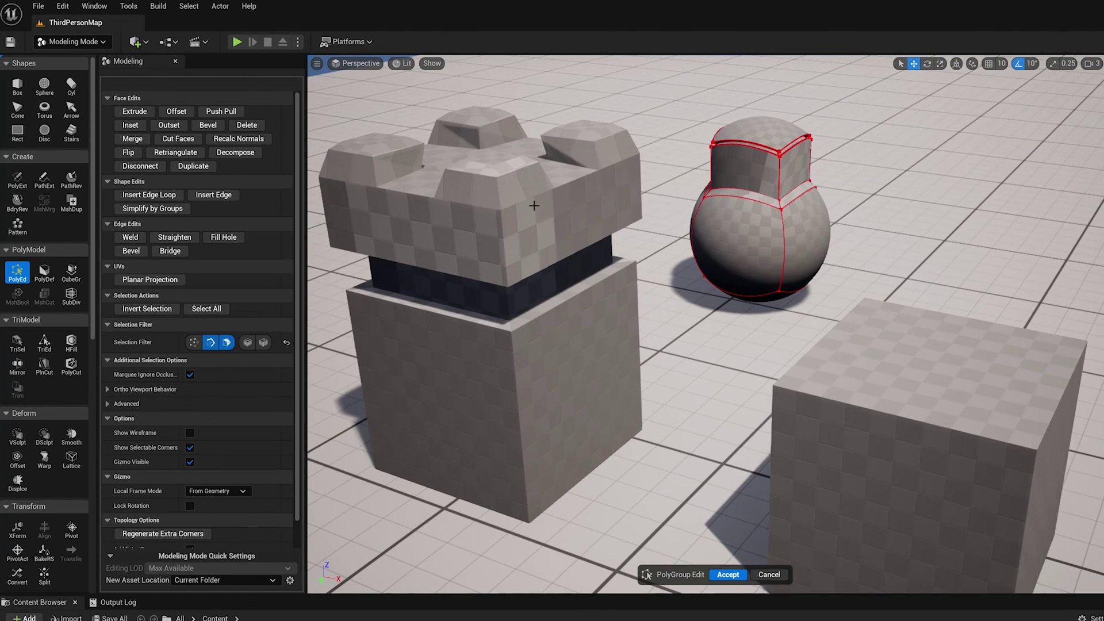